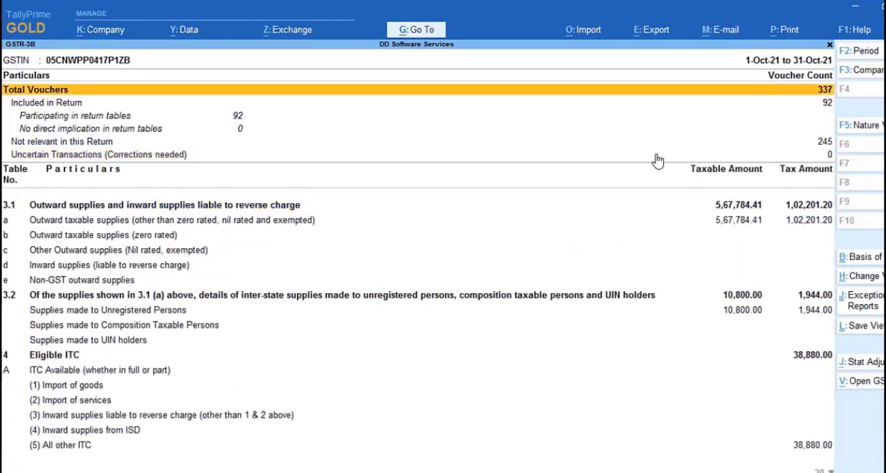
Examine the October GSTR-3B report from the uncertain transactions row through the outward supplies sections to Eligible ITC
{"action": "key", "text": "Down"}
{"action": "key", "text": "Down"}
{"action": "key", "text": "Down"}
{"action": "key", "text": "Down"}
{"action": "key", "text": "Down"}
{"action": "key", "text": "Down"}
{"action": "key", "text": "Down"}
{"action": "key", "text": "Down"}
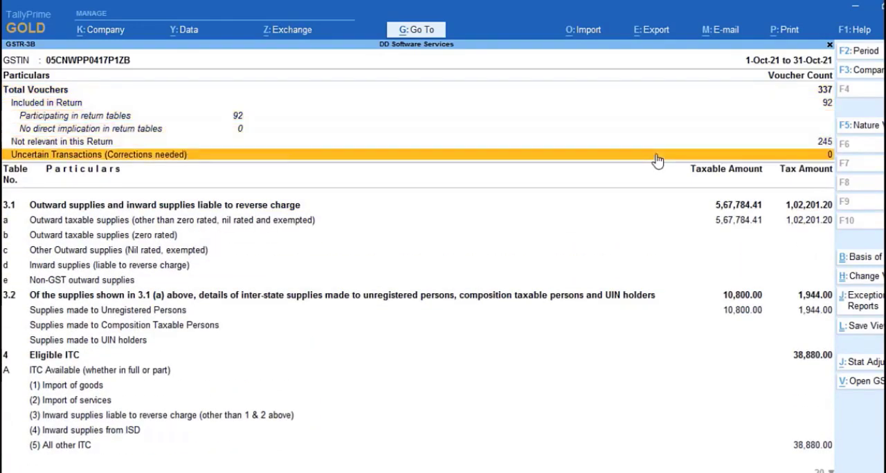
{"action": "key", "text": "Up"}
{"action": "key", "text": "Up"}
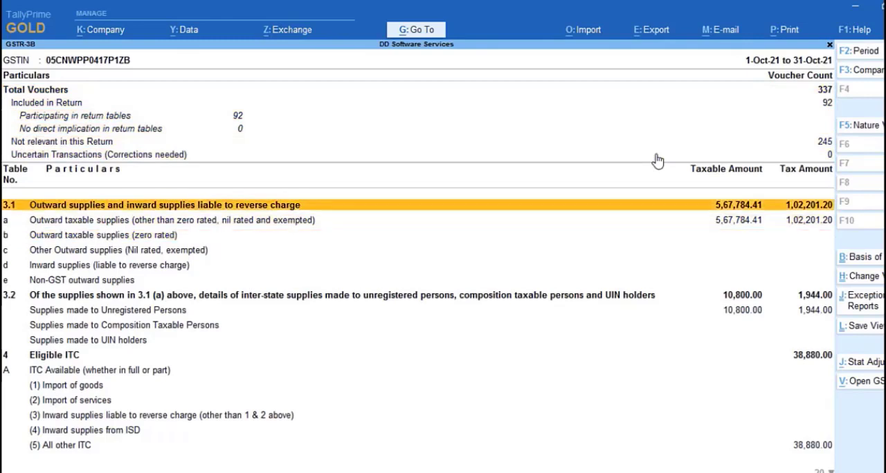
{"action": "key", "text": "Down"}
{"action": "key", "text": "Down"}
{"action": "key", "text": "Down"}
{"action": "key", "text": "Down"}
{"action": "key", "text": "Down"}
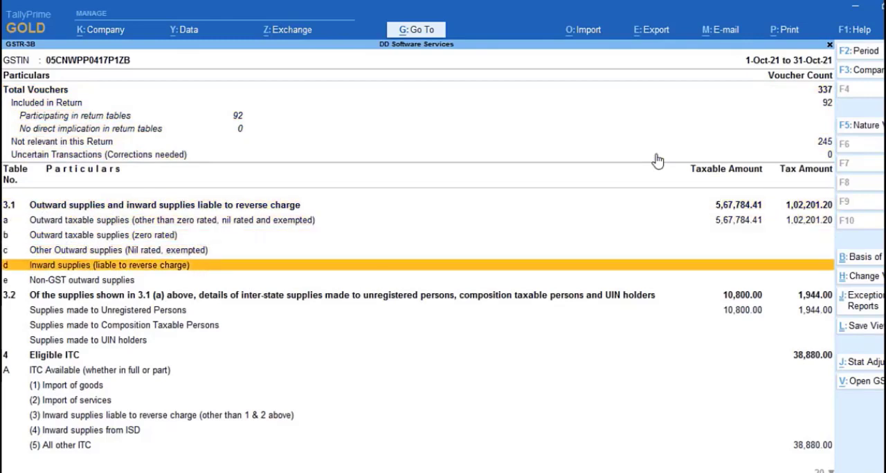
{"action": "key", "text": "Down"}
{"action": "key", "text": "Down"}
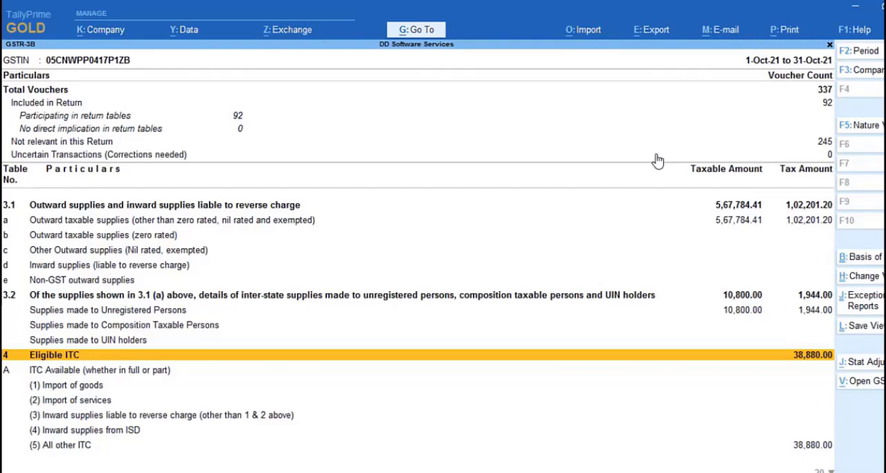
Compare table 3.1 outward supplies with the Eligible ITC breakdown in the GSTR-3B report
{"action": "key", "text": "Up"}
{"action": "key", "text": "Up"}
{"action": "key", "text": "Up"}
{"action": "key", "text": "Up"}
{"action": "key", "text": "Up"}
{"action": "key", "text": "Up"}
{"action": "key", "text": "Up"}
{"action": "key", "text": "Up"}
{"action": "key", "text": "Up"}
{"action": "key", "text": "Up"}
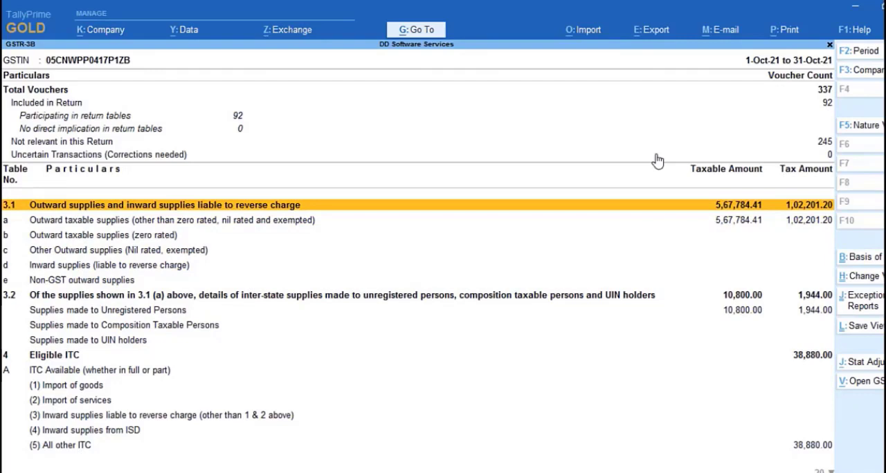
{"action": "key", "text": "Down"}
{"action": "key", "text": "Down"}
{"action": "key", "text": "Down"}
{"action": "key", "text": "Down"}
{"action": "key", "text": "Down"}
{"action": "key", "text": "Down"}
{"action": "key", "text": "Down"}
{"action": "key", "text": "Down"}
{"action": "key", "text": "Down"}
{"action": "key", "text": "Down"}
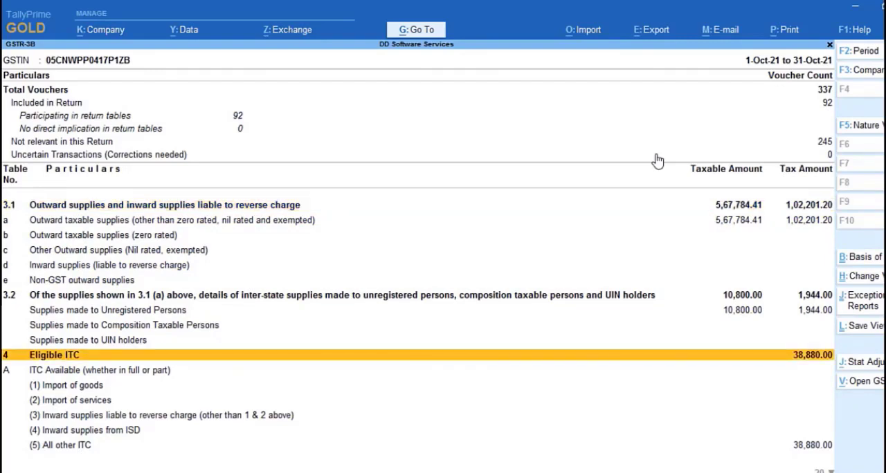
{"action": "key", "text": "Down"}
{"action": "key", "text": "Down"}
{"action": "key", "text": "Down"}
{"action": "key", "text": "Down"}
{"action": "key", "text": "Down"}
{"action": "key", "text": "Down"}
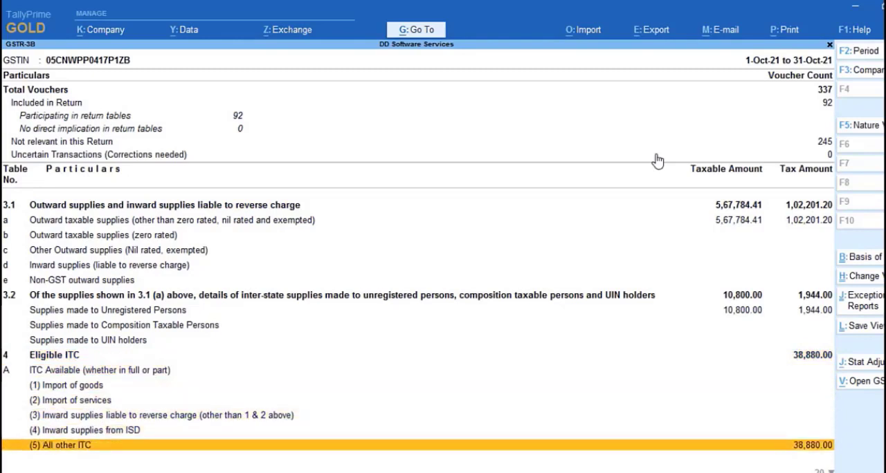
{"action": "key", "text": "Up"}
{"action": "key", "text": "Up"}
{"action": "key", "text": "Up"}
{"action": "key", "text": "Up"}
{"action": "key", "text": "Up"}
{"action": "key", "text": "Up"}
{"action": "key", "text": "Up"}
{"action": "key", "text": "Up"}
{"action": "key", "text": "Up"}
{"action": "key", "text": "Up"}
{"action": "key", "text": "Up"}
{"action": "key", "text": "Up"}
{"action": "key", "text": "Up"}
{"action": "key", "text": "Up"}
{"action": "key", "text": "Up"}
{"action": "key", "text": "Up"}
{"action": "key", "text": "Up"}
{"action": "key", "text": "Up"}
{"action": "key", "text": "Up"}
{"action": "key", "text": "Up"}
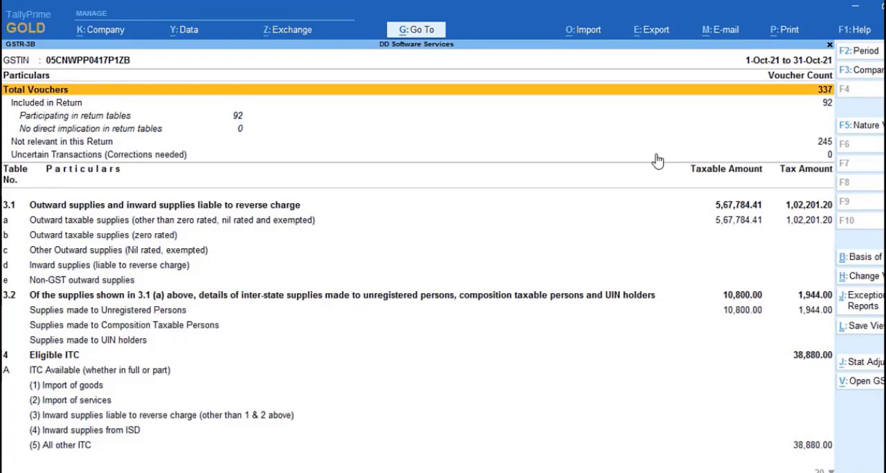
Leave GSTR-3B and open the October voucher list from the Sales Register in the account books
{"action": "key", "text": "Escape"}
{"action": "key", "text": "Escape"}
{"action": "key", "text": "Escape"}
{"action": "key", "text": "Escape"}
{"action": "key", "text": "Escape"}
{"action": "key", "text": "Escape"}
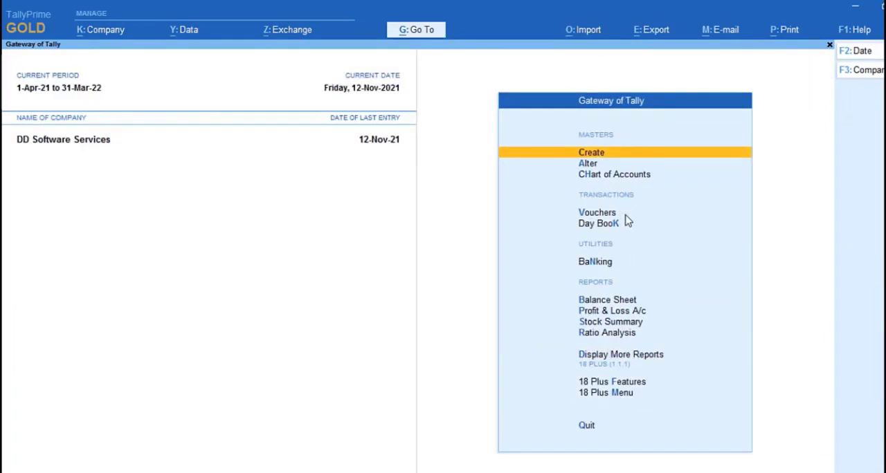
{"action": "key", "text": "d"}
{"action": "key", "text": "Up"}
{"action": "key", "text": "Return"}
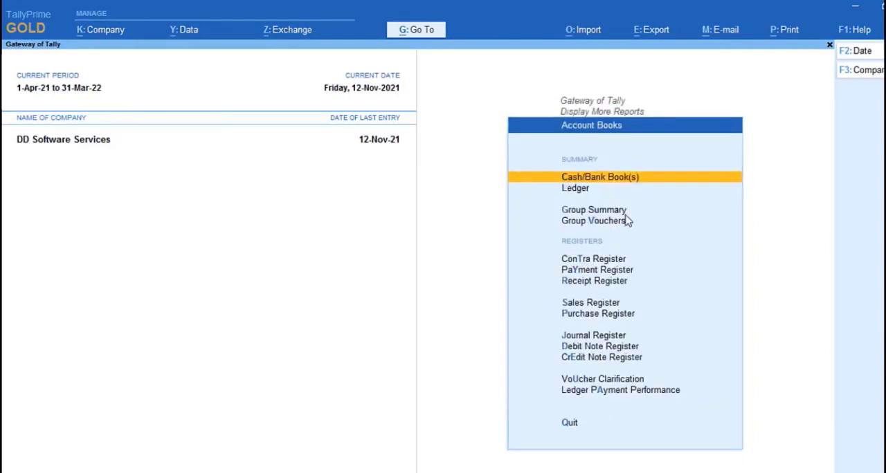
{"action": "key", "text": "s"}
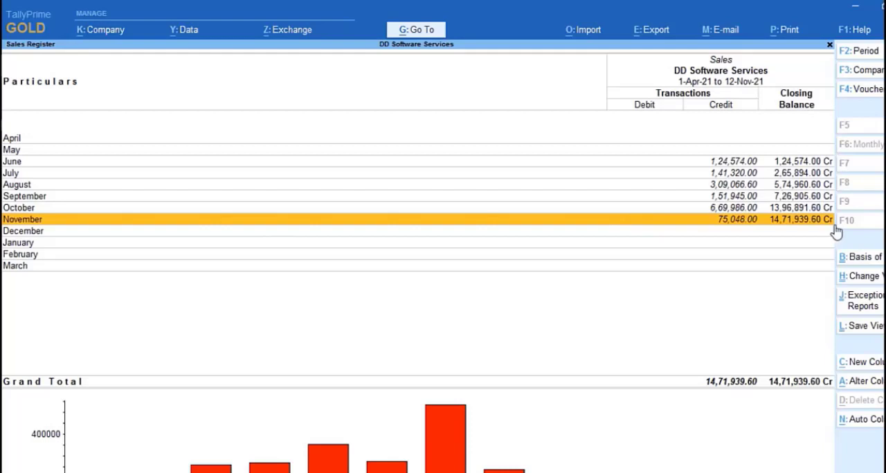
{"action": "key", "text": "Up"}
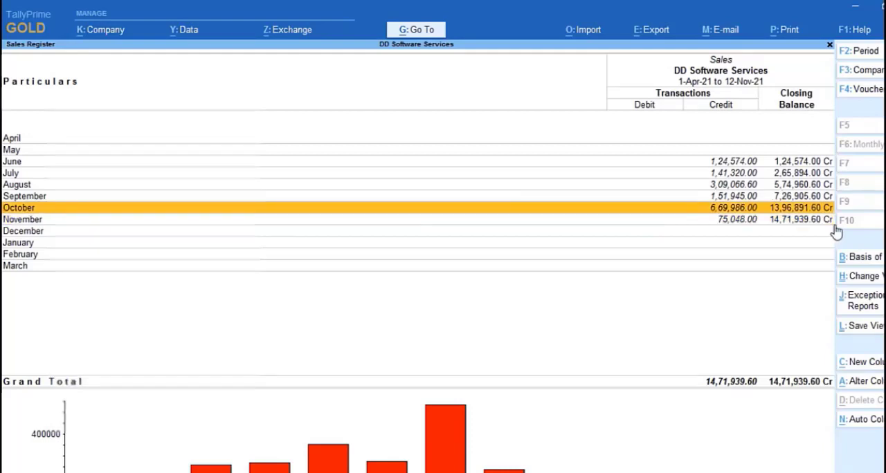
{"action": "key", "text": "Return"}
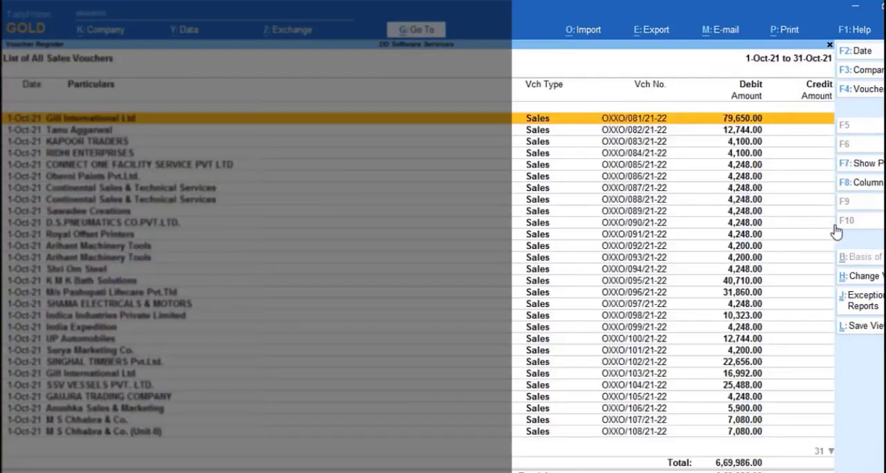
Display the October sales vouchers as a columnar register, accepting the existing column settings
{"action": "left_click", "coordinate": [877, 193]}
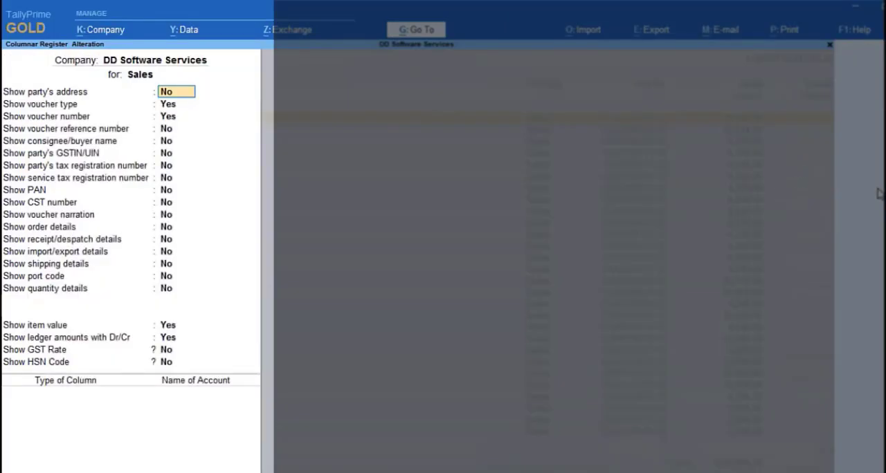
{"action": "key", "text": "Down"}
{"action": "key", "text": "Down"}
{"action": "key", "text": "Down"}
{"action": "key", "text": "Down"}
{"action": "key", "text": "Down"}
{"action": "key", "text": "Down"}
{"action": "key", "text": "Down"}
{"action": "key", "text": "Down"}
{"action": "key", "text": "Down"}
{"action": "key", "text": "Down"}
{"action": "key", "text": "Down"}
{"action": "key", "text": "Down"}
{"action": "key", "text": "Down"}
{"action": "key", "text": "Down"}
{"action": "key", "text": "Down"}
{"action": "key", "text": "Down"}
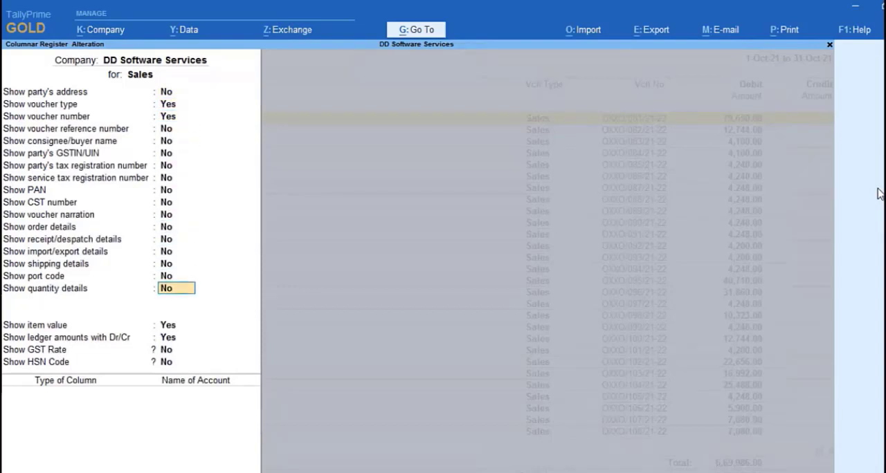
{"action": "key", "text": "Down"}
{"action": "key", "text": "Down"}
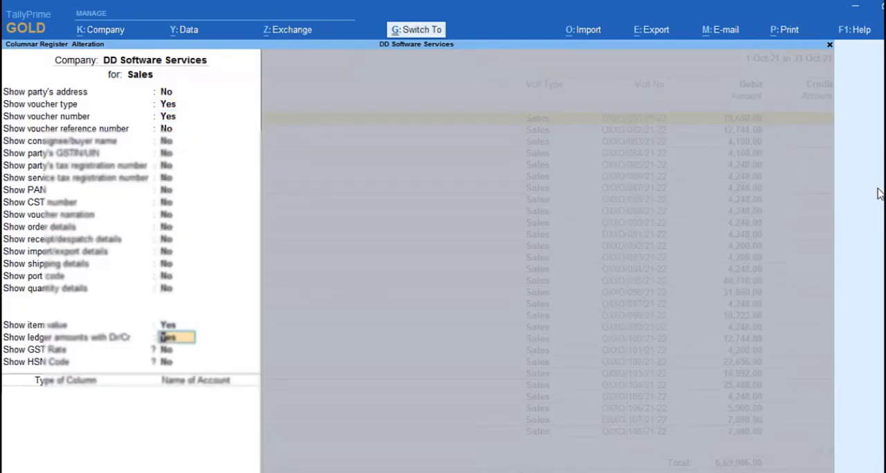
{"action": "key", "text": "ctrl+a"}
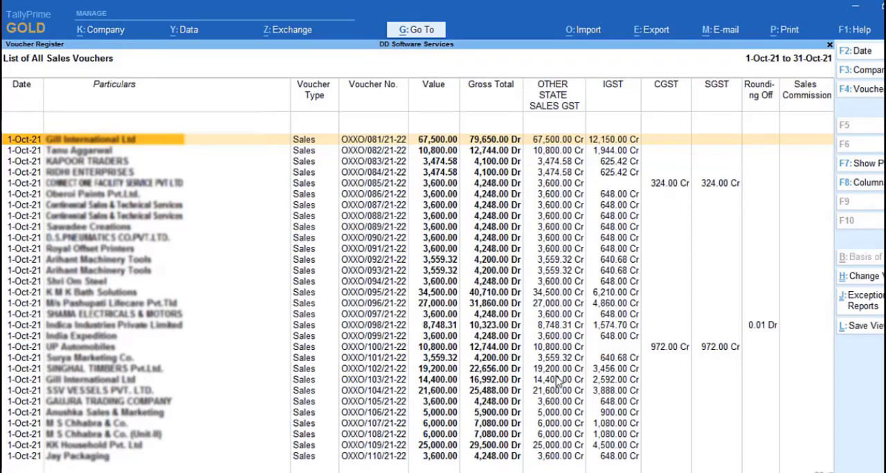
Leave the sales register and open the GSTR-3B report from the statutory GST reports
{"action": "key", "text": "Escape"}
{"action": "key", "text": "Escape"}
{"action": "key", "text": "Escape"}
{"action": "key", "text": "Escape"}
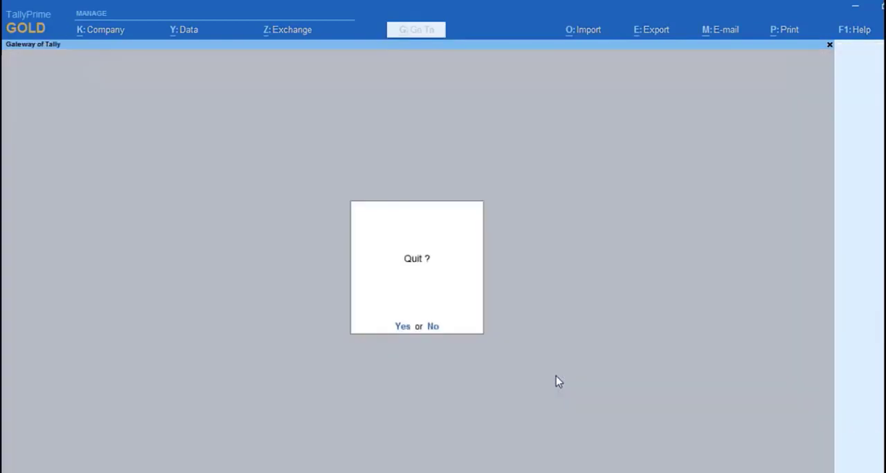
{"action": "key", "text": "Escape"}
{"action": "key", "text": "d"}
{"action": "key", "text": "o"}
{"action": "key", "text": "g"}
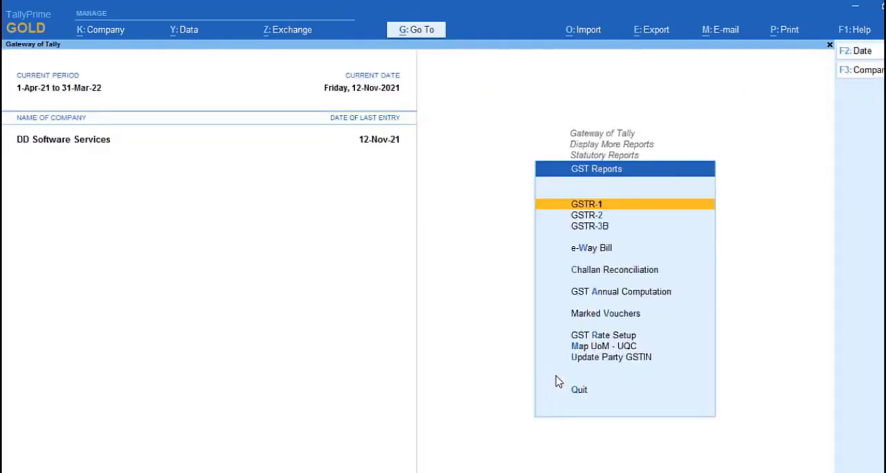
{"action": "key", "text": "3"}
Go through the condensed GSTR-3B tables and expand the report to its detailed view
{"action": "key", "text": "Down"}
{"action": "key", "text": "Down"}
{"action": "key", "text": "Down"}
{"action": "key", "text": "Down"}
{"action": "key", "text": "Down"}
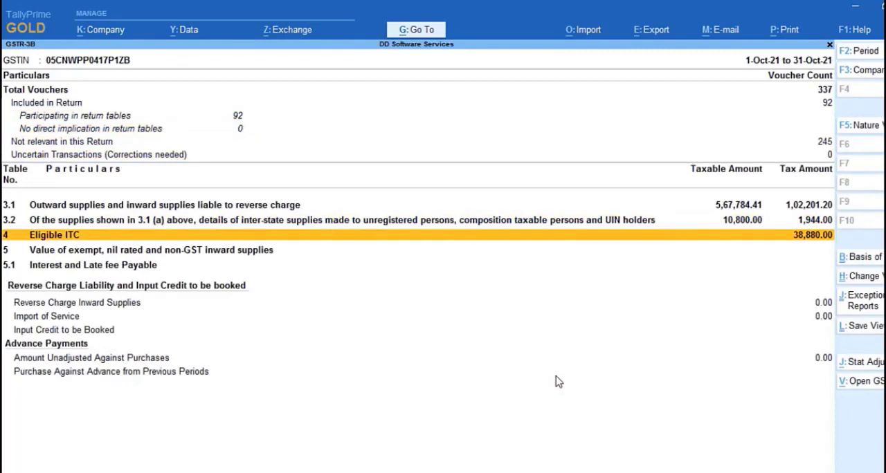
{"action": "key", "text": "Up"}
{"action": "key", "text": "Up"}
{"action": "key", "text": "Down"}
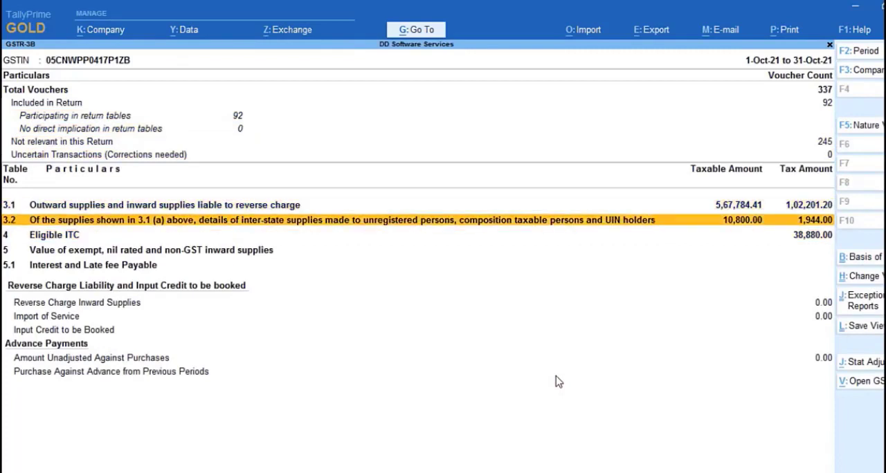
{"action": "left_click", "coordinate": [556, 377]}
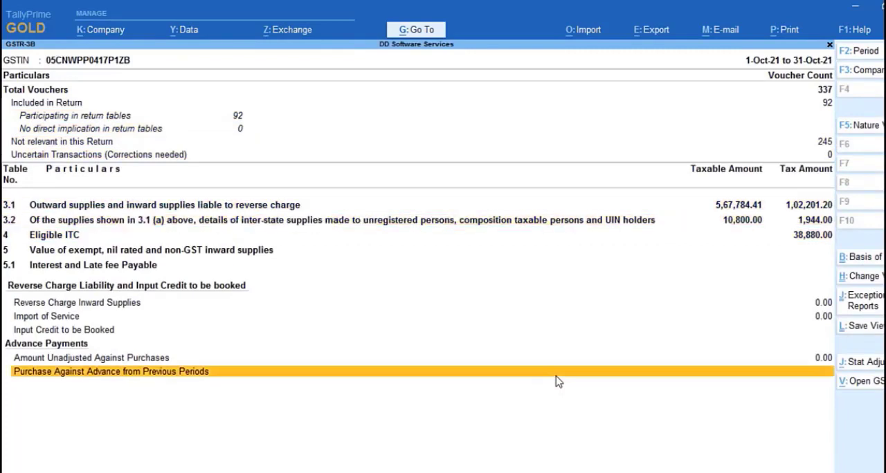
{"action": "key", "text": "alt+f5"}
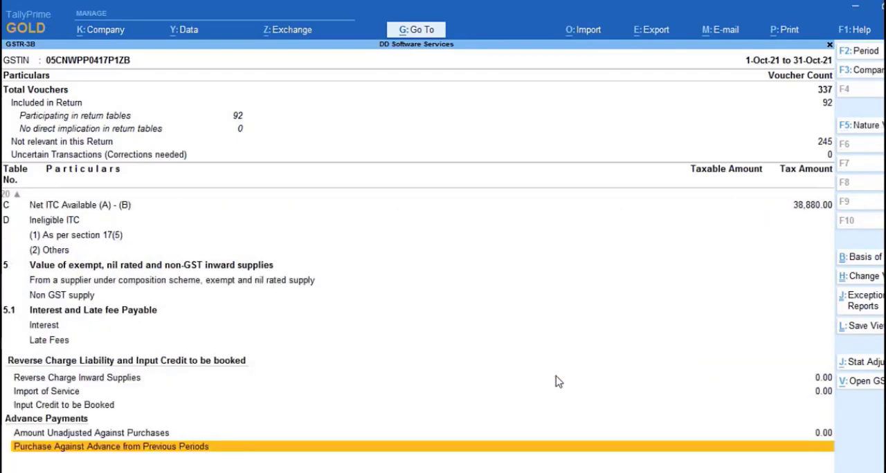
Examine the detailed GSTR-3B tables from outward supplies and ITC down to interest and late fee payable
{"action": "key", "text": "Up"}
{"action": "key", "text": "Up"}
{"action": "key", "text": "Up"}
{"action": "key", "text": "Up"}
{"action": "key", "text": "Up"}
{"action": "key", "text": "Up"}
{"action": "key", "text": "Up"}
{"action": "key", "text": "Up"}
{"action": "key", "text": "Up"}
{"action": "key", "text": "Up"}
{"action": "key", "text": "Up"}
{"action": "key", "text": "Up"}
{"action": "key", "text": "Up"}
{"action": "key", "text": "Up"}
{"action": "key", "text": "Up"}
{"action": "key", "text": "Up"}
{"action": "key", "text": "Up"}
{"action": "key", "text": "Up"}
{"action": "key", "text": "Up"}
{"action": "key", "text": "Up"}
{"action": "key", "text": "Up"}
{"action": "key", "text": "Up"}
{"action": "key", "text": "Up"}
{"action": "key", "text": "Up"}
{"action": "key", "text": "Up"}
{"action": "key", "text": "Up"}
{"action": "key", "text": "Down"}
{"action": "key", "text": "Return"}
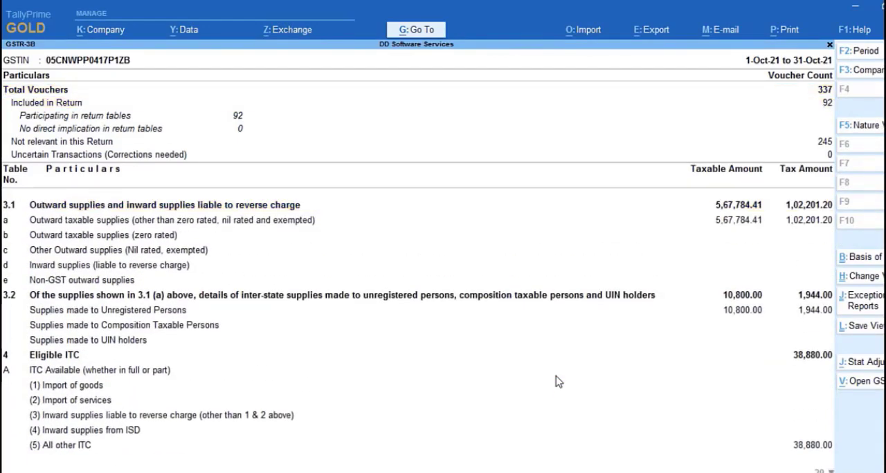
{"action": "key", "text": "Down"}
{"action": "key", "text": "Down"}
{"action": "key", "text": "Down"}
{"action": "key", "text": "Down"}
{"action": "key", "text": "Down"}
{"action": "key", "text": "Down"}
{"action": "key", "text": "Down"}
{"action": "key", "text": "Down"}
{"action": "key", "text": "Down"}
{"action": "key", "text": "Down"}
{"action": "key", "text": "Down"}
{"action": "key", "text": "Down"}
{"action": "key", "text": "Down"}
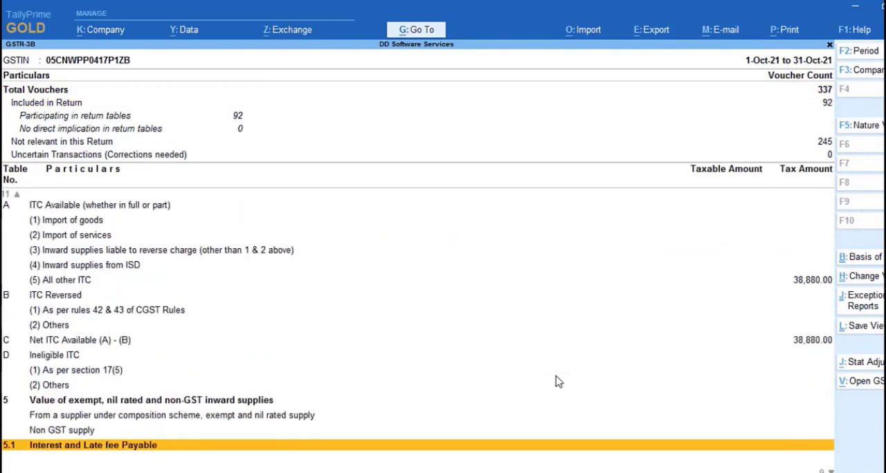
{"action": "key", "text": "Up"}
{"action": "key", "text": "Up"}
{"action": "key", "text": "Up"}
{"action": "key", "text": "Up"}
{"action": "key", "text": "Up"}
{"action": "key", "text": "Up"}
{"action": "key", "text": "Up"}
{"action": "key", "text": "Up"}
{"action": "key", "text": "Up"}
{"action": "key", "text": "Up"}
{"action": "key", "text": "Up"}
{"action": "key", "text": "Up"}
{"action": "key", "text": "Up"}
{"action": "key", "text": "Up"}
{"action": "key", "text": "Up"}
{"action": "key", "text": "Up"}
{"action": "key", "text": "Up"}
{"action": "key", "text": "Up"}
{"action": "key", "text": "Up"}
{"action": "key", "text": "Up"}
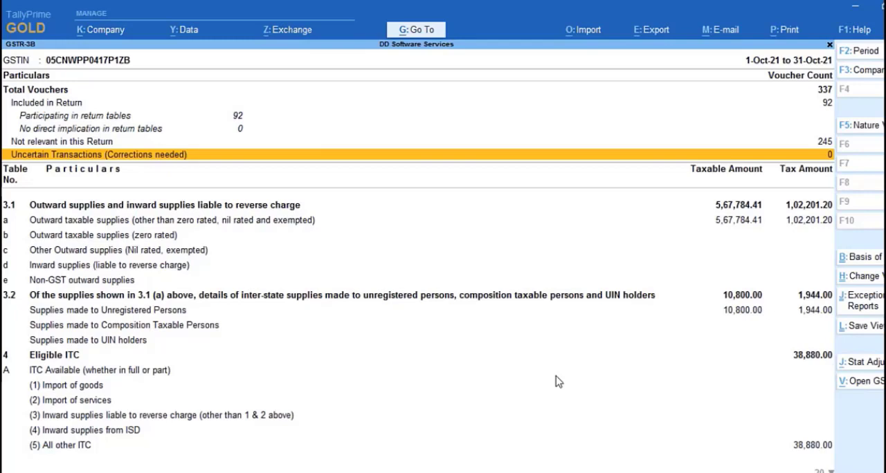
{"action": "key", "text": "Down"}
{"action": "key", "text": "Down"}
{"action": "key", "text": "Down"}
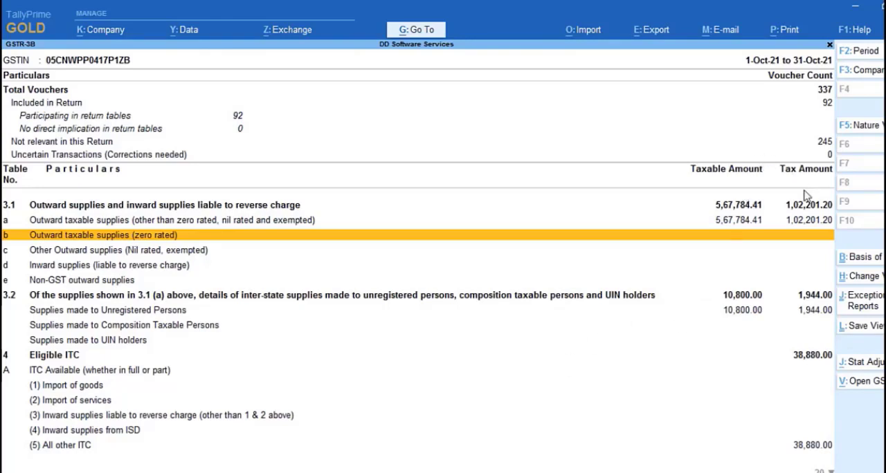
Start the GSTR-3B e-return export to the local drive with JSON (Data Interchange) as the file format
{"action": "left_click", "coordinate": [663, 39]}
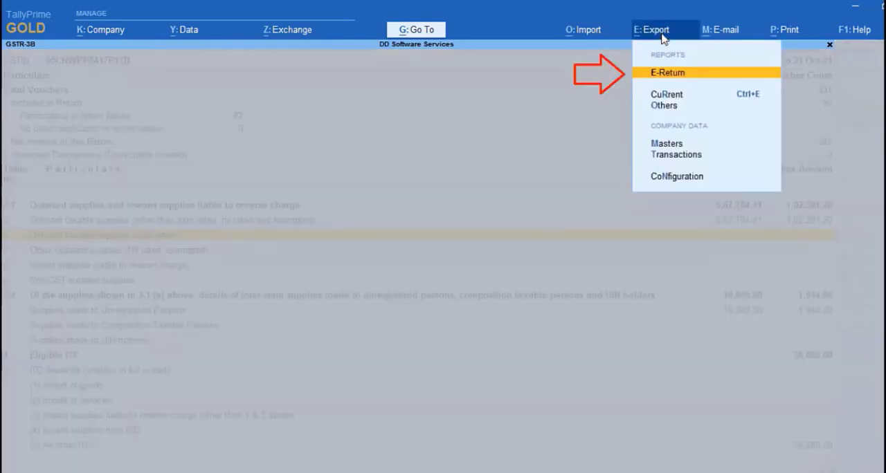
{"action": "key", "text": "Return"}
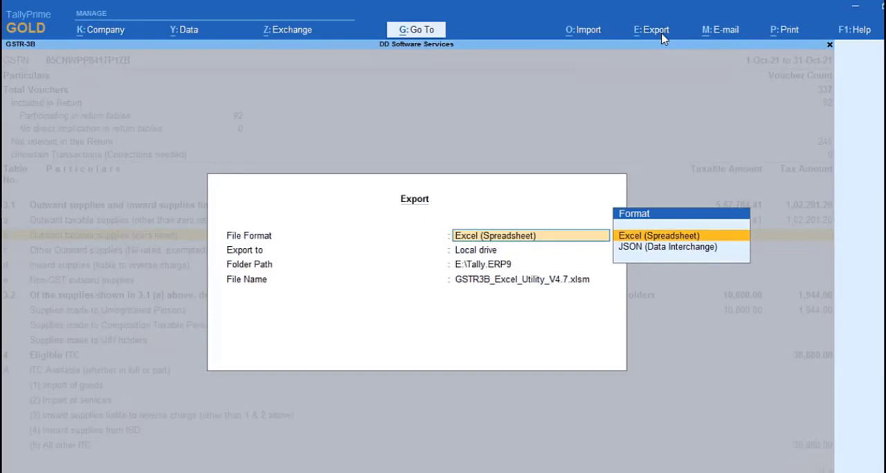
{"action": "key", "text": "Down"}
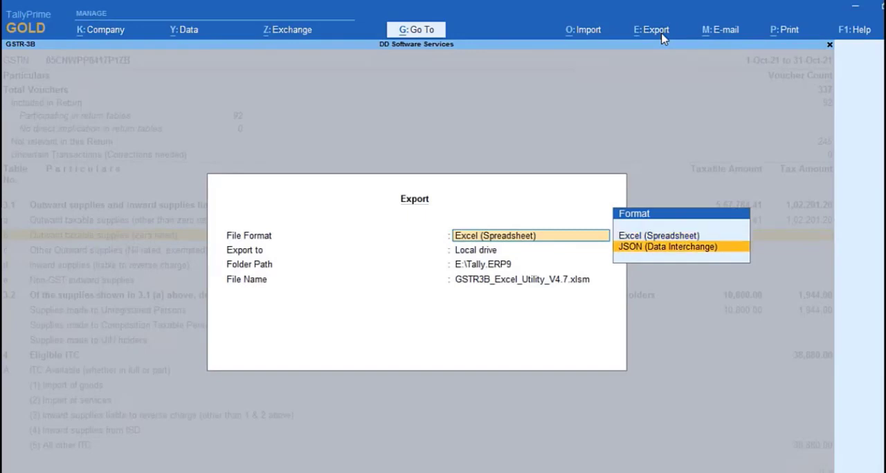
{"action": "key", "text": "Up"}
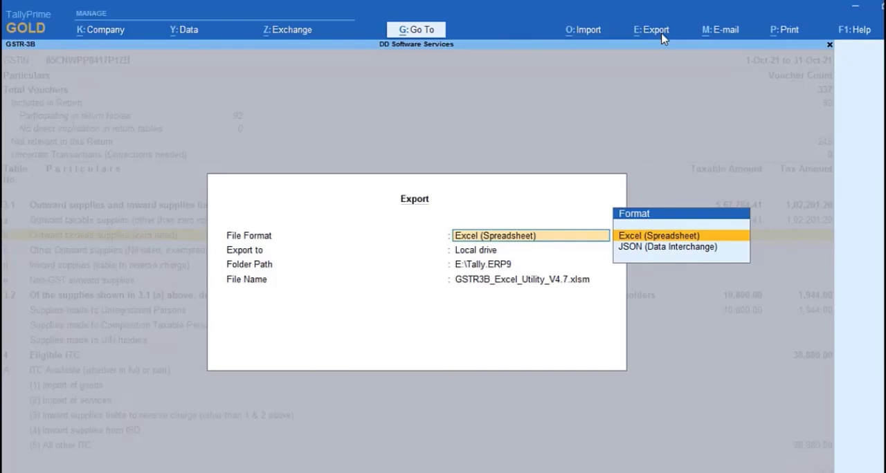
{"action": "key", "text": "Down"}
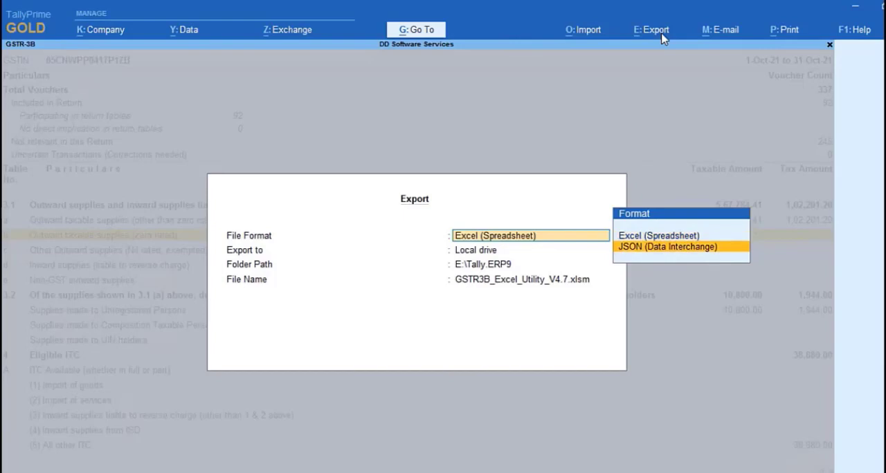
{"action": "key", "text": "Return"}
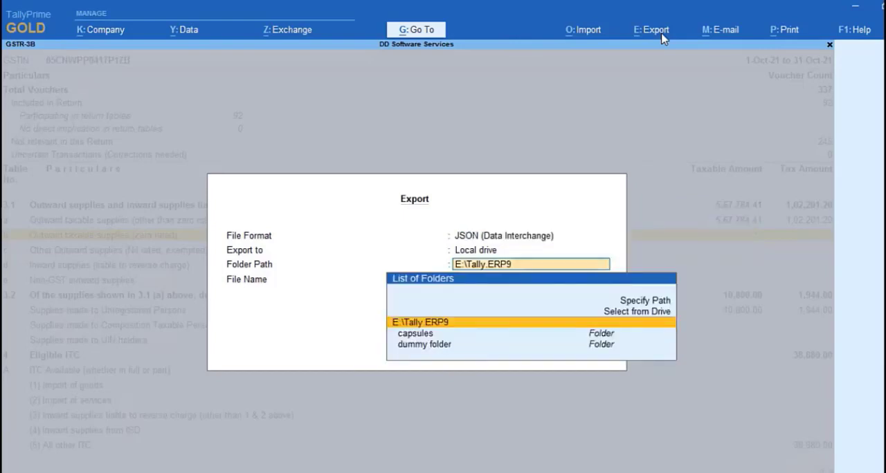
Look through the export destination folders under E:\Tally.ERP9 and abandon the export
{"action": "key", "text": "Down"}
{"action": "key", "text": "Down"}
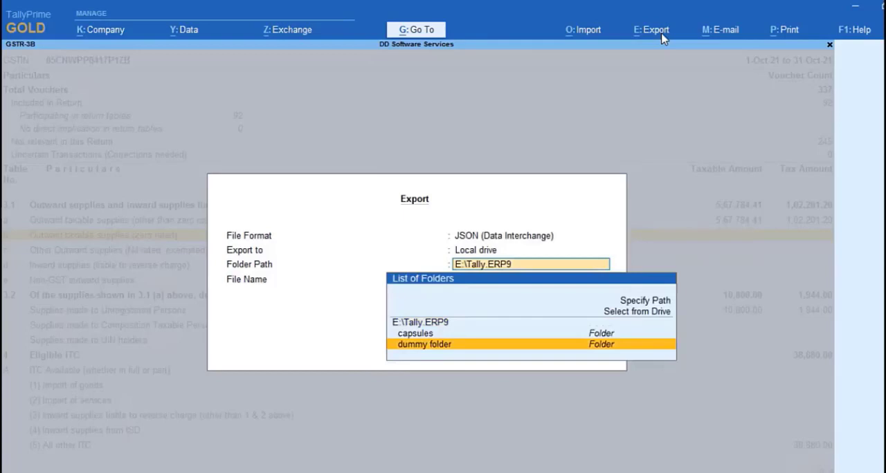
{"action": "key", "text": "Up"}
{"action": "key", "text": "Up"}
{"action": "key", "text": "Escape"}
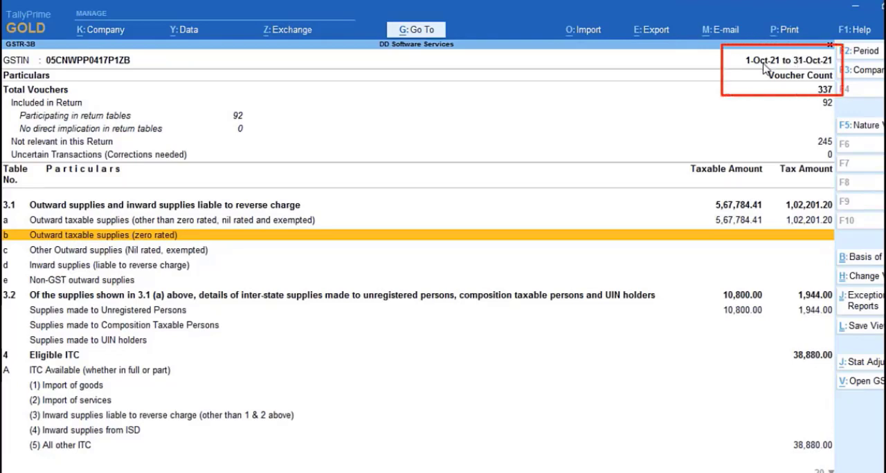
{"action": "left_click", "coordinate": [865, 54]}
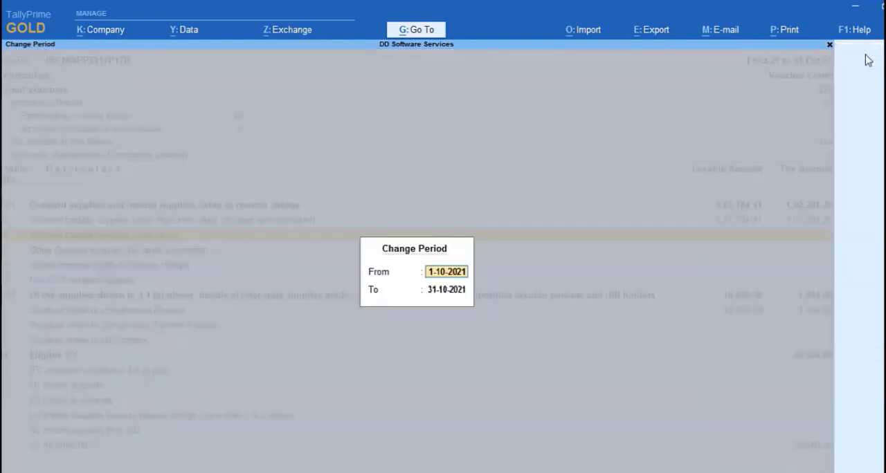
{"action": "key", "text": "Escape"}
{"action": "key", "text": "Escape"}
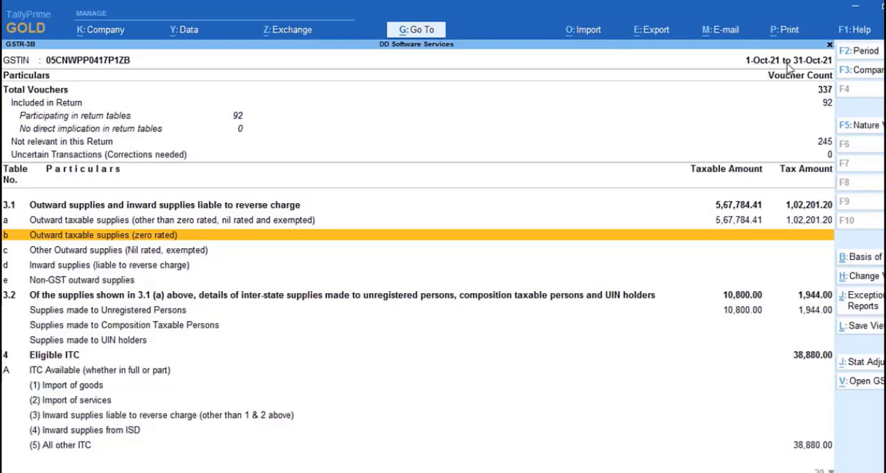
Begin exporting the October 2021 GSTR-3B return to the local drive in JSON (Data Interchange) format
{"action": "left_click", "coordinate": [661, 32]}
{"action": "key", "text": "Return"}
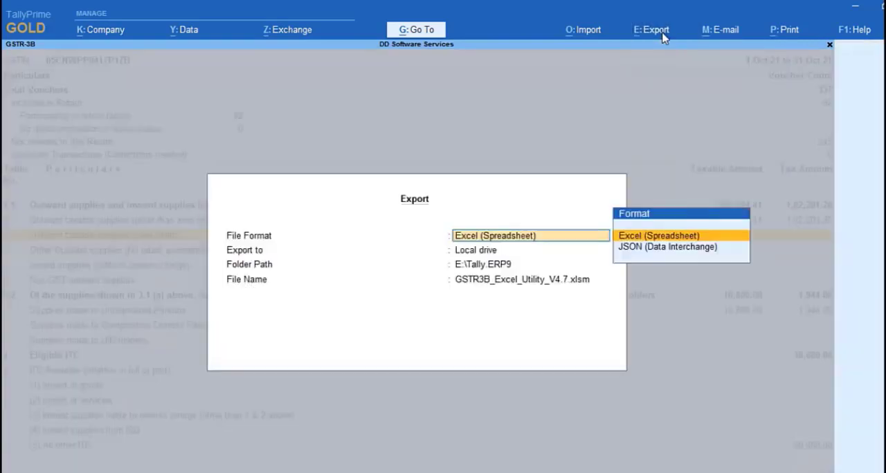
{"action": "key", "text": "Down"}
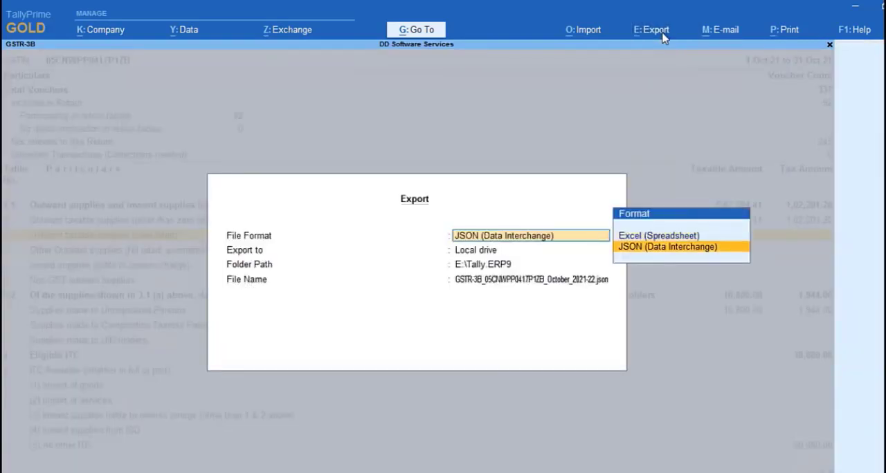
{"action": "key", "text": "Return"}
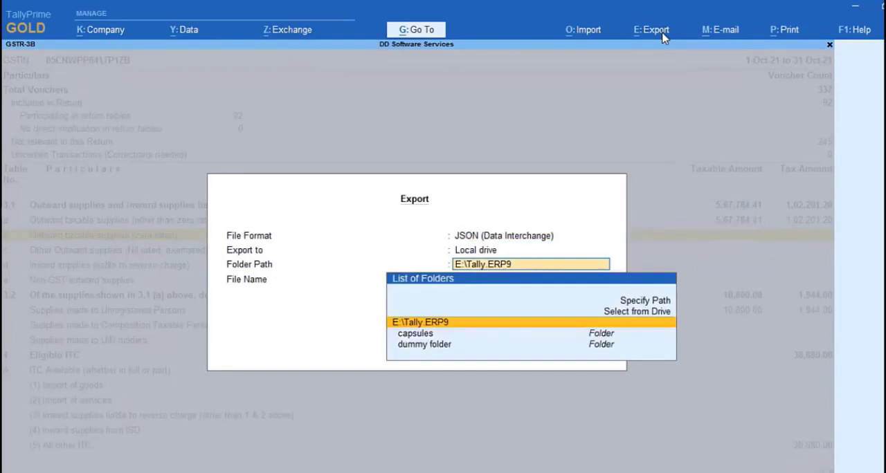
Export the file to E:\Tally.ERP9\dummy folder and widen the Name column in that folder's listing to read the file name
{"action": "key", "text": "Down"}
{"action": "key", "text": "Down"}
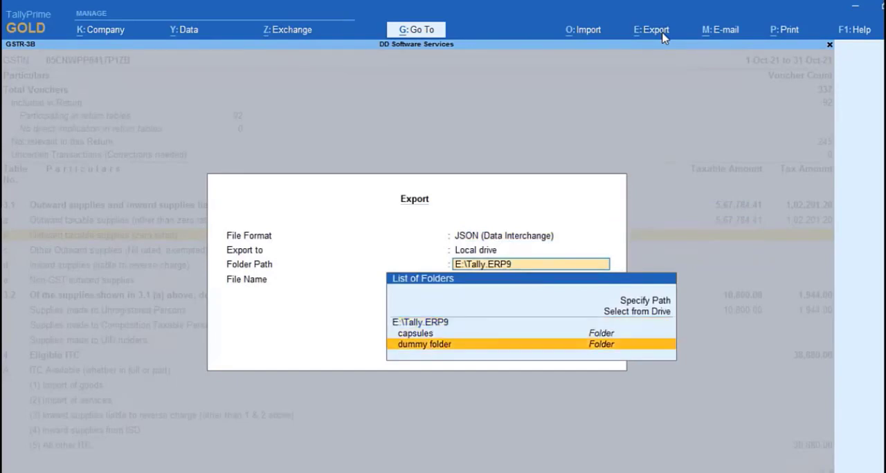
{"action": "key", "text": "Return"}
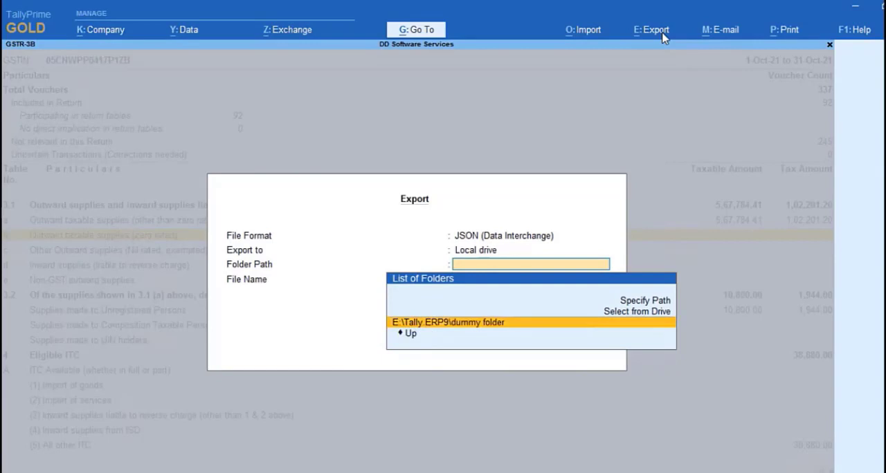
{"action": "key", "text": "Return"}
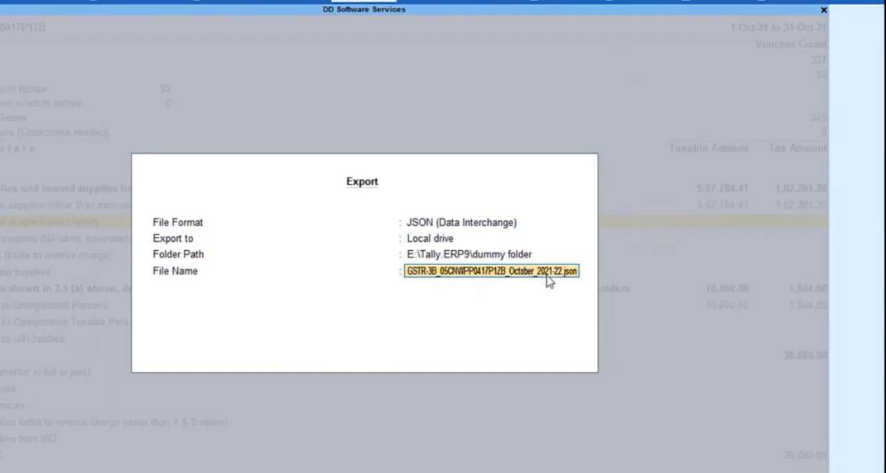
{"action": "key", "text": "Return"}
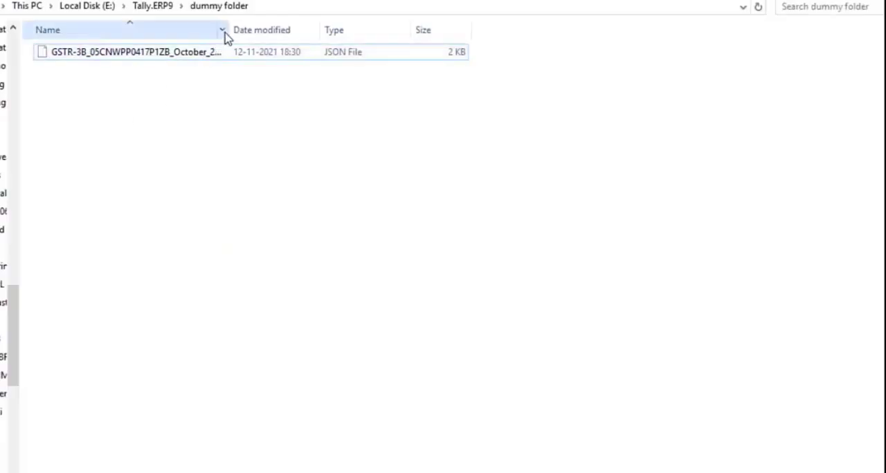
{"action": "left_click_drag", "start_coordinate": [228, 30], "coordinate": [279, 30]}
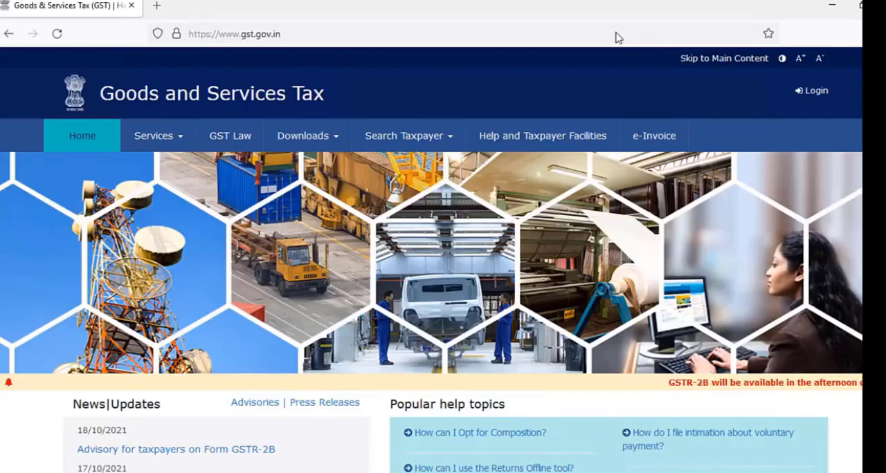
Switch to the GST portal, log in and search the Return Dashboard for financial year 2021-22, Quarter 1 (Apr - Jun), period April
{"action": "left_click", "coordinate": [816, 93]}
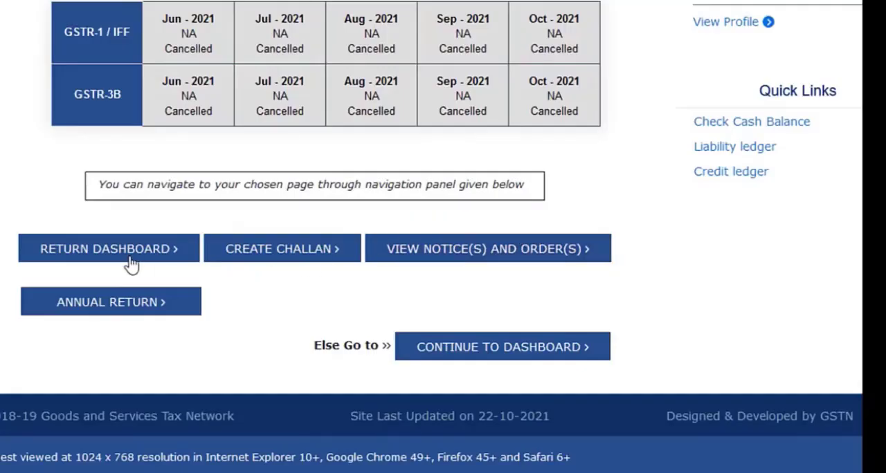
{"action": "left_click", "coordinate": [129, 258]}
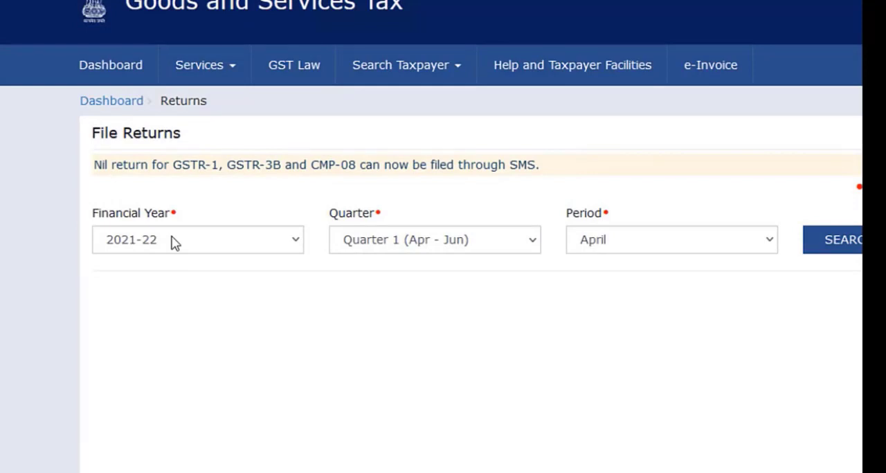
{"action": "left_click", "coordinate": [296, 243]}
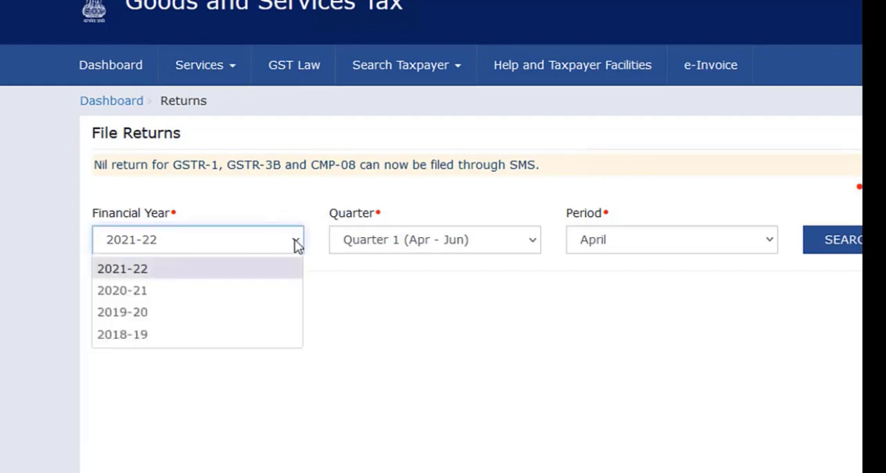
{"action": "left_click", "coordinate": [222, 270]}
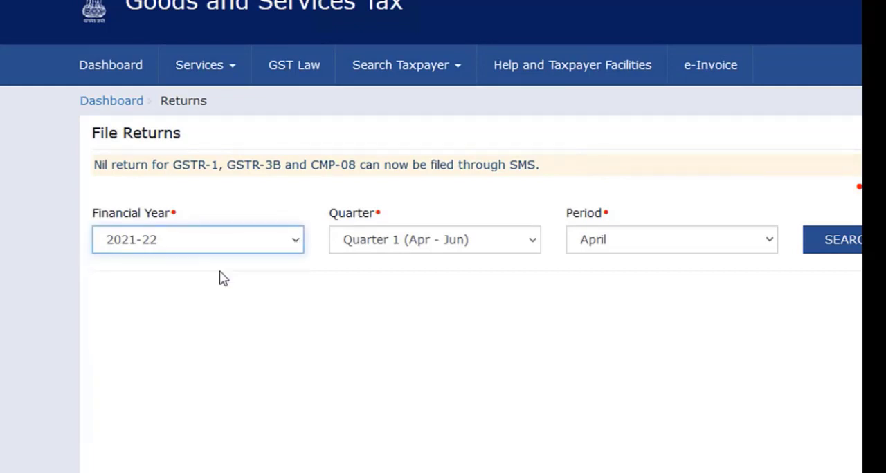
{"action": "left_click", "coordinate": [424, 242]}
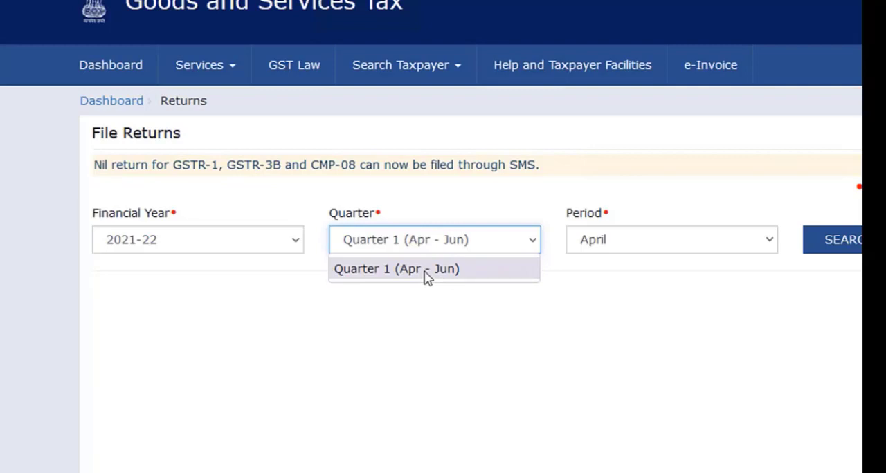
{"action": "left_click", "coordinate": [427, 278]}
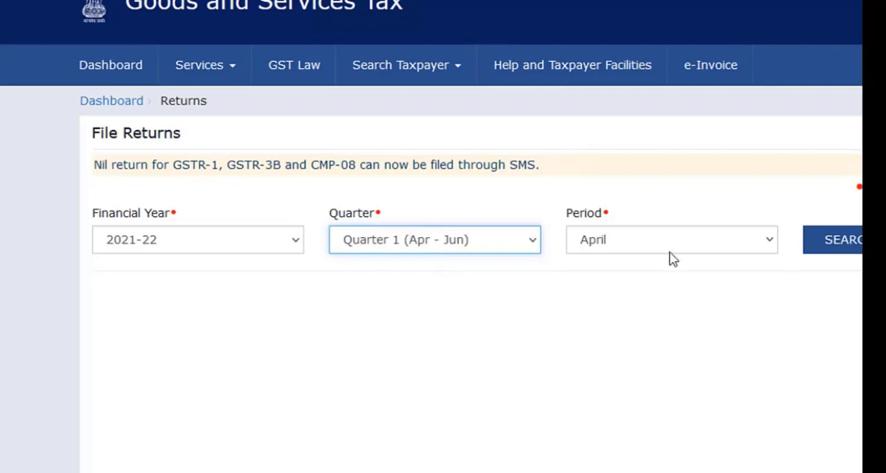
{"action": "left_click", "coordinate": [770, 242]}
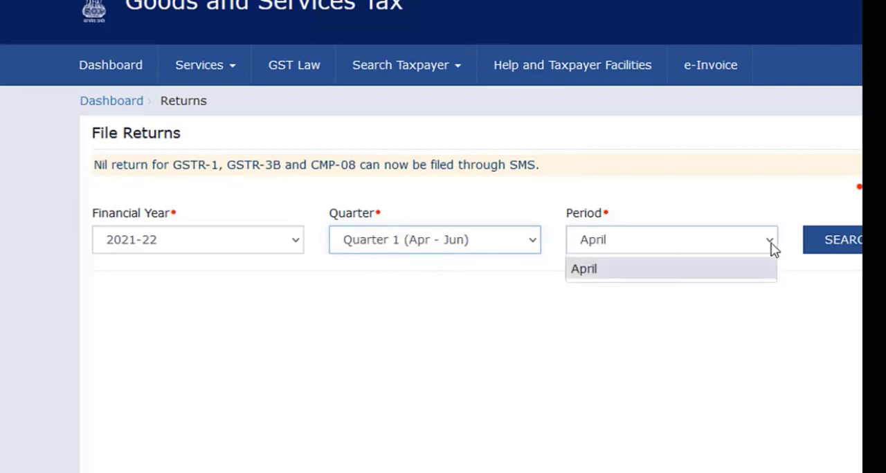
{"action": "left_click", "coordinate": [688, 281]}
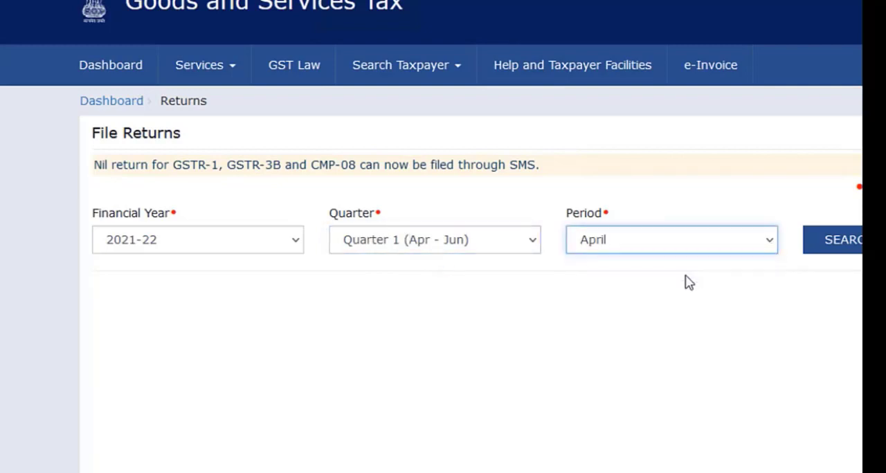
{"action": "left_click", "coordinate": [857, 242]}
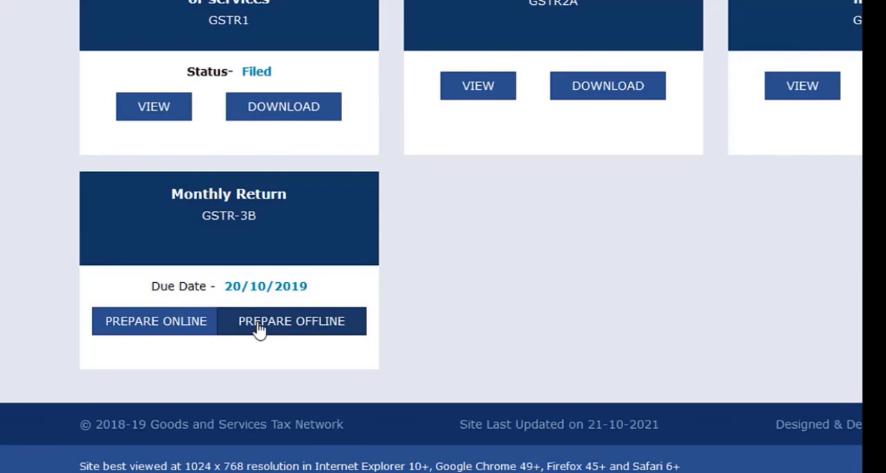
Open offline preparation for the monthly GSTR-3B and upload the September 2019 GSTR-3B JSON file from the GST return folder
{"action": "left_click", "coordinate": [293, 323]}
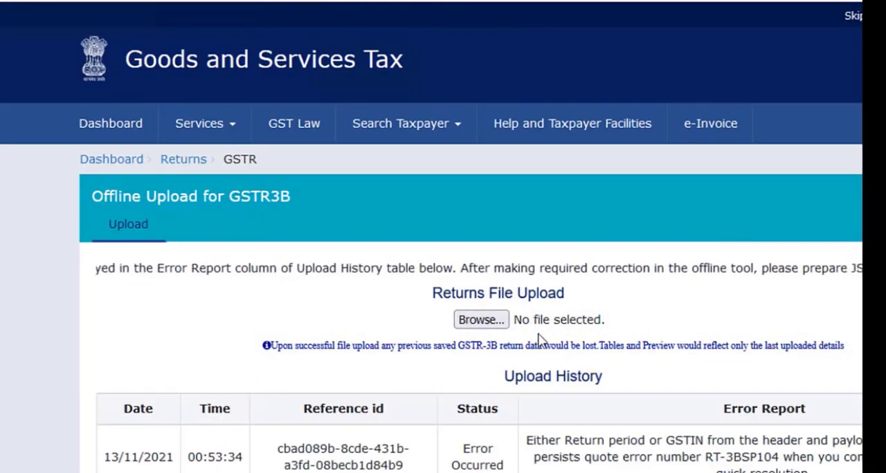
{"action": "left_click", "coordinate": [486, 323]}
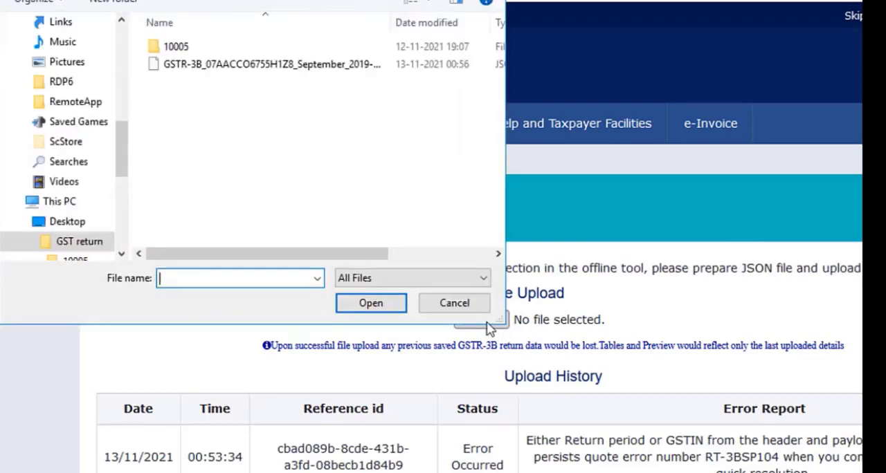
{"action": "left_click", "coordinate": [300, 65]}
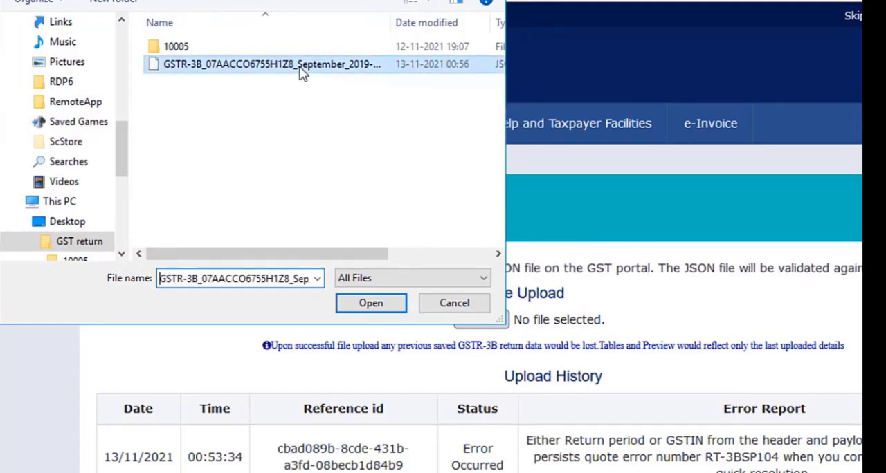
{"action": "left_click", "coordinate": [391, 305]}
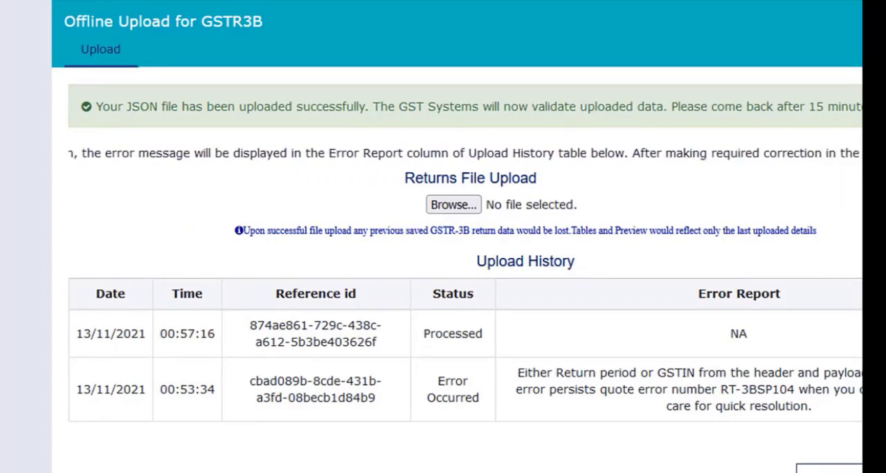
{"action": "scroll", "coordinate": [861, 346], "scroll_direction": "down", "scroll_amount": 2}
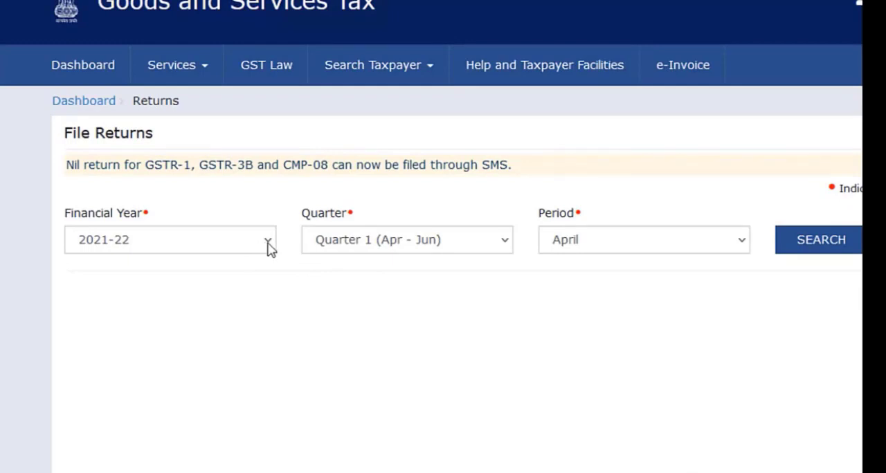
Reopen the return and answer Yes for Tables 3.1 and 4 and No for Tables 3.2 and 5, and continue to its summary
{"action": "left_click", "coordinate": [270, 246]}
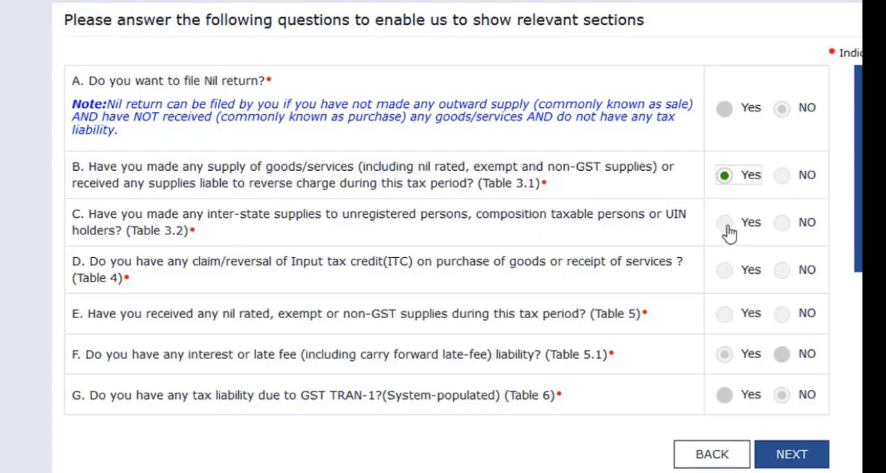
{"action": "left_click", "coordinate": [781, 225]}
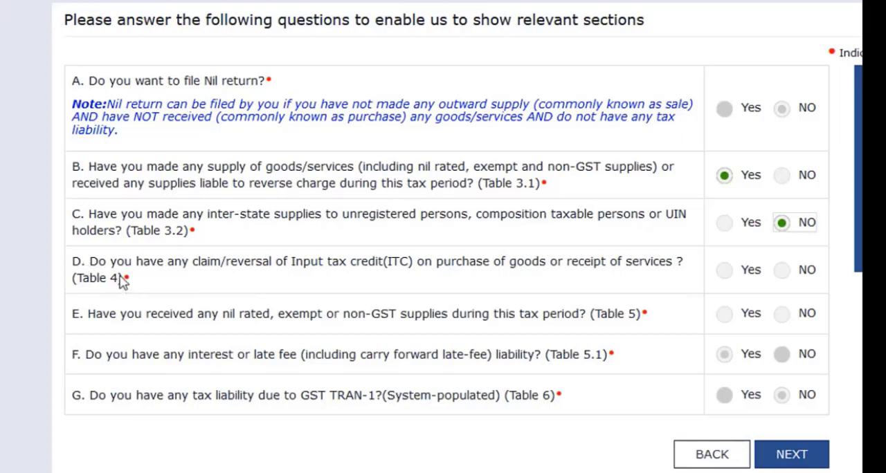
{"action": "left_click", "coordinate": [729, 273]}
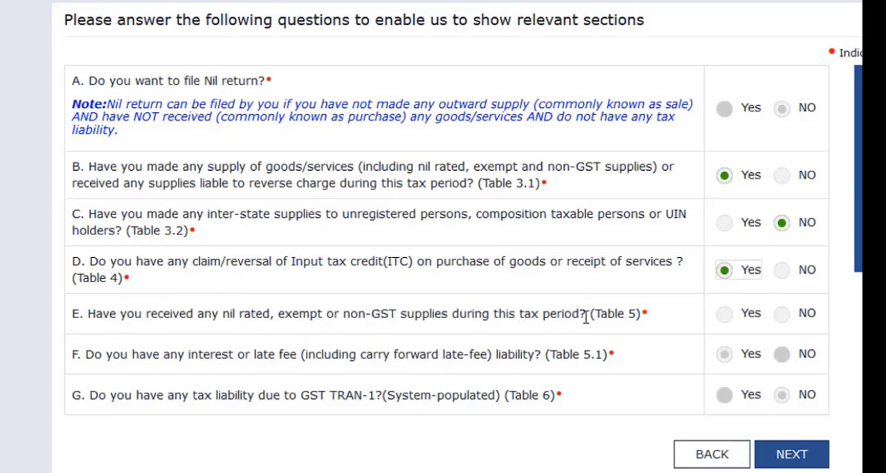
{"action": "left_click_drag", "start_coordinate": [589, 315], "coordinate": [656, 325]}
{"action": "left_click", "coordinate": [656, 325]}
{"action": "left_click", "coordinate": [788, 317]}
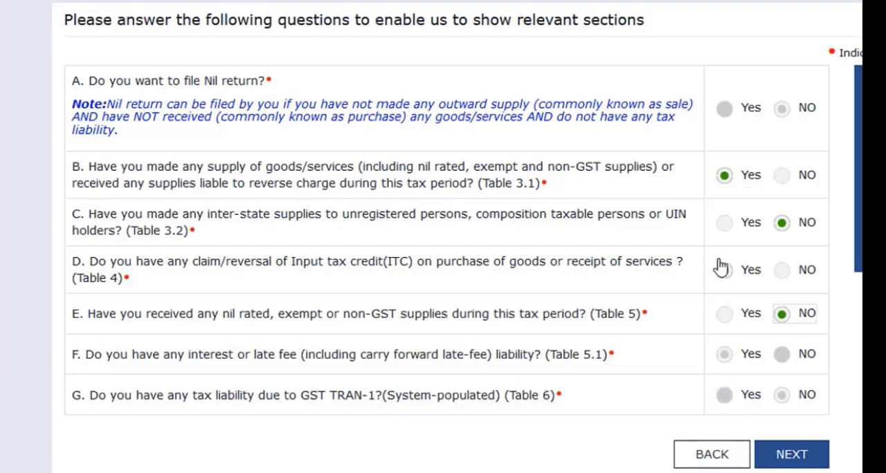
{"action": "left_click", "coordinate": [791, 455]}
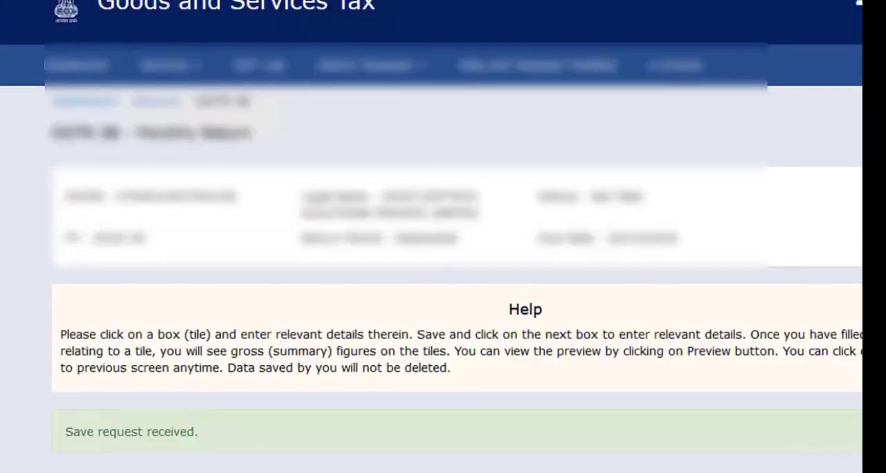
Review the tax tiles and filing instructions on the GSTR-3B summary page and save the return
{"action": "scroll", "coordinate": [457, 277], "scroll_direction": "down", "scroll_amount": 4}
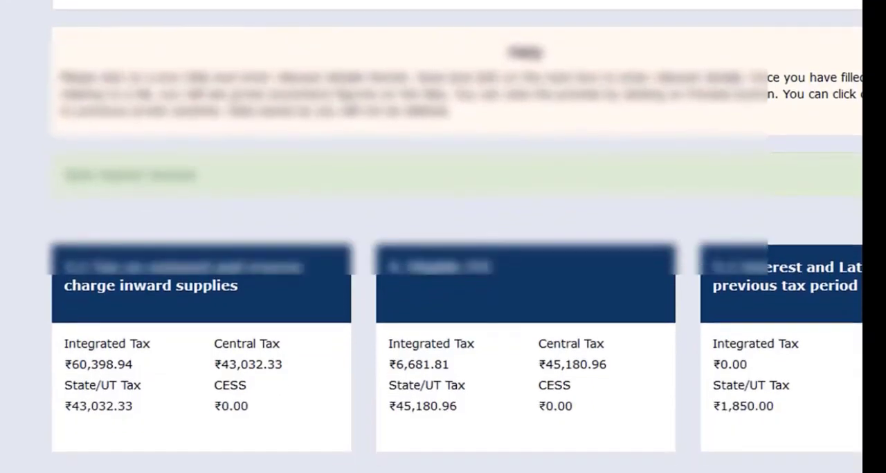
{"action": "scroll", "coordinate": [457, 277], "scroll_direction": "down", "scroll_amount": 3}
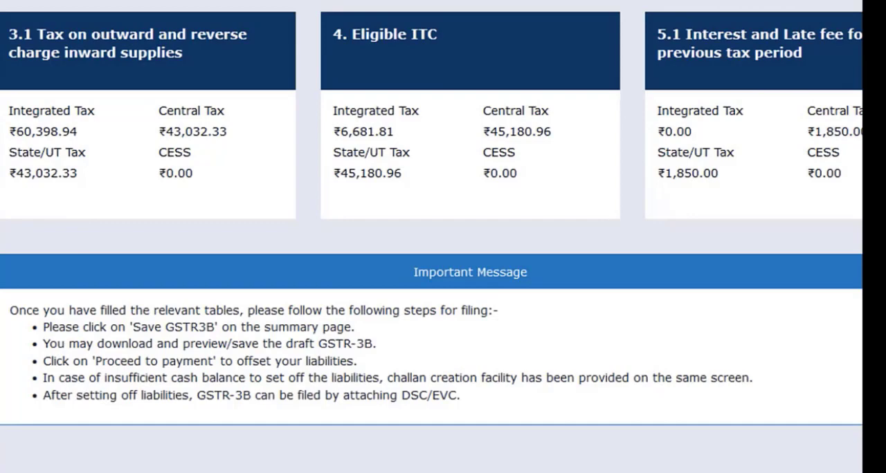
{"action": "scroll", "coordinate": [432, 277], "scroll_direction": "down", "scroll_amount": 2}
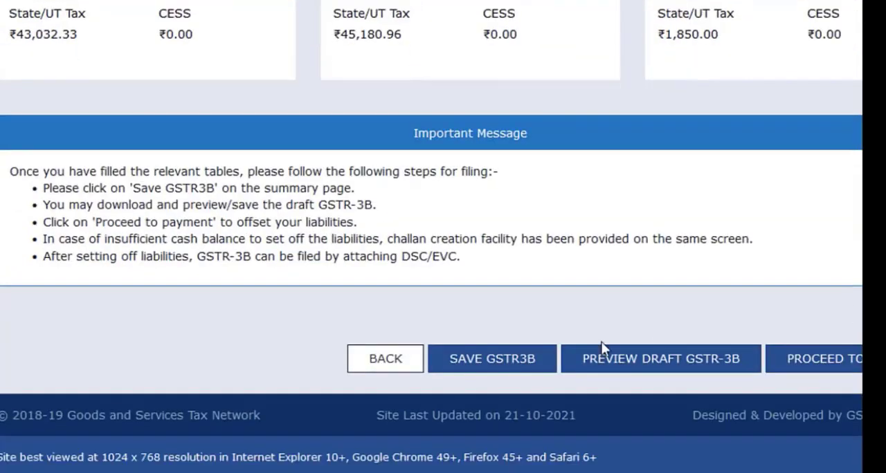
{"action": "left_click", "coordinate": [499, 363]}
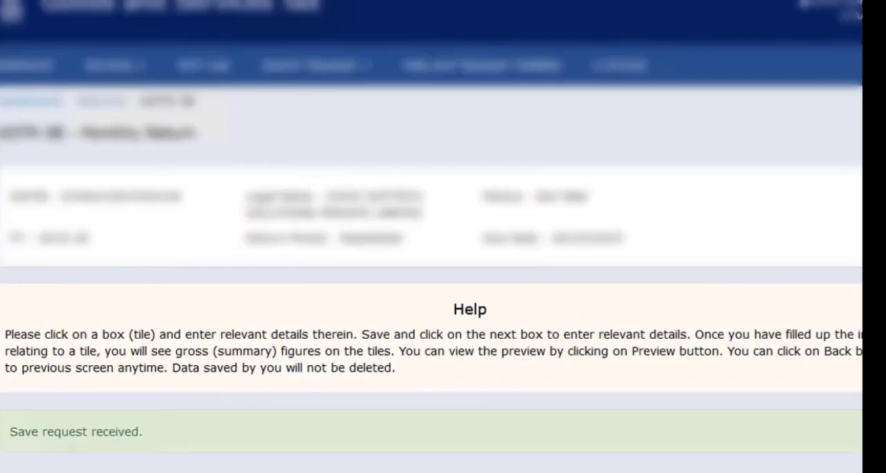
{"action": "scroll", "coordinate": [443, 277], "scroll_direction": "down", "scroll_amount": 10}
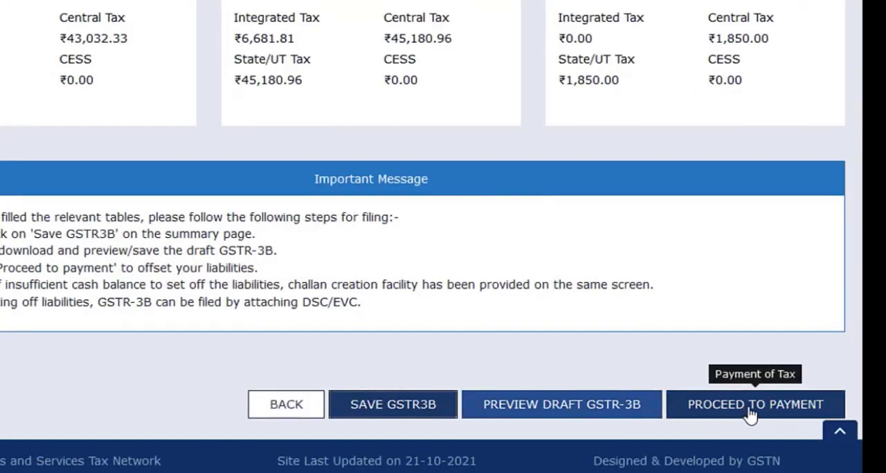
Proceed to the payment of tax for the return and review the cash ledger balance and the ITC utilisation table
{"action": "left_click", "coordinate": [751, 412]}
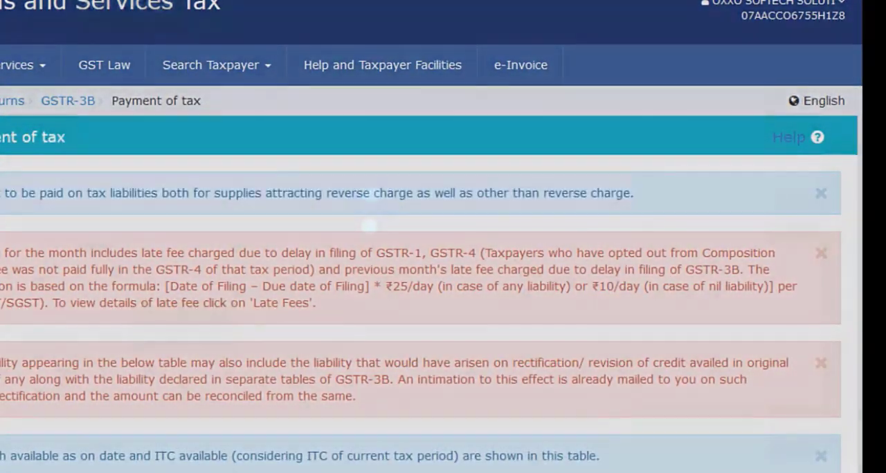
{"action": "scroll", "coordinate": [421, 237], "scroll_direction": "down", "scroll_amount": 5}
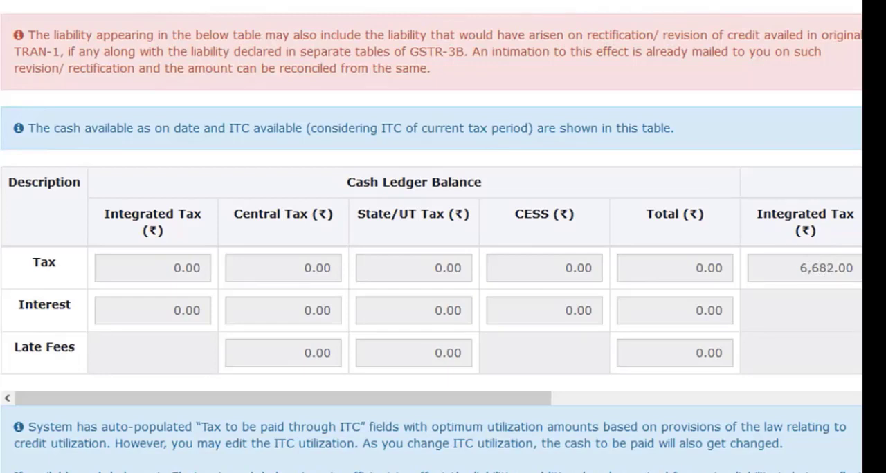
{"action": "scroll", "coordinate": [431, 237], "scroll_direction": "down", "scroll_amount": 5}
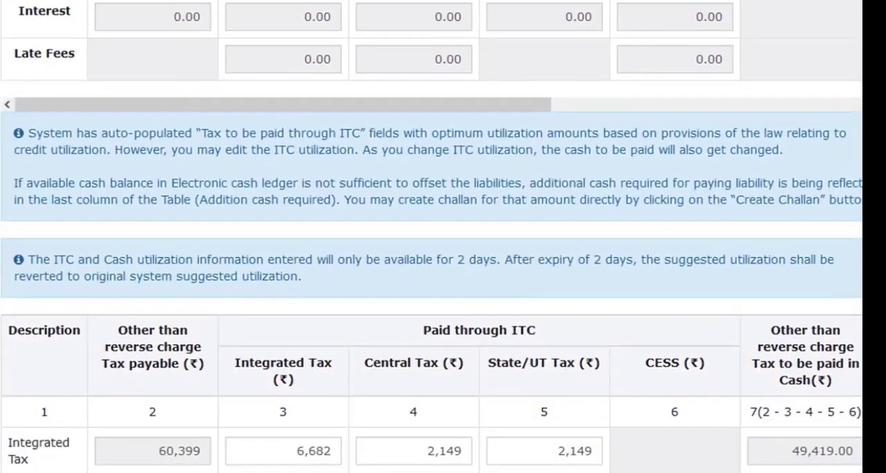
{"action": "scroll", "coordinate": [431, 237], "scroll_direction": "down", "scroll_amount": 4}
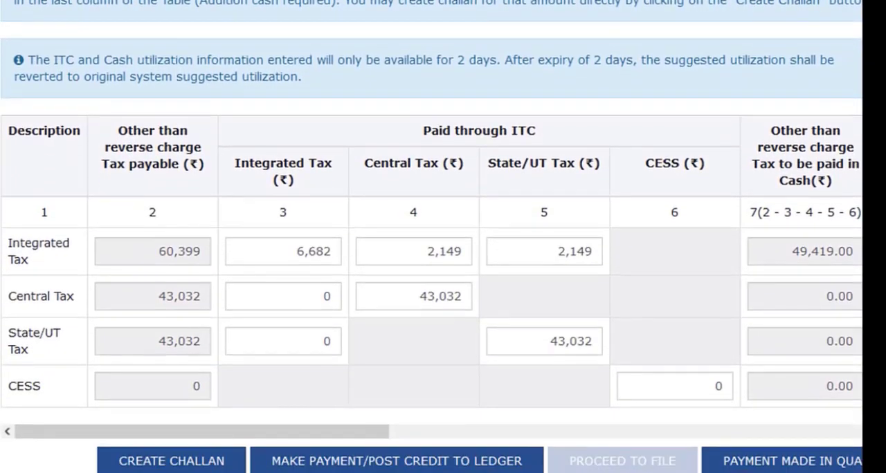
{"action": "scroll", "coordinate": [432, 237], "scroll_direction": "down", "scroll_amount": 1}
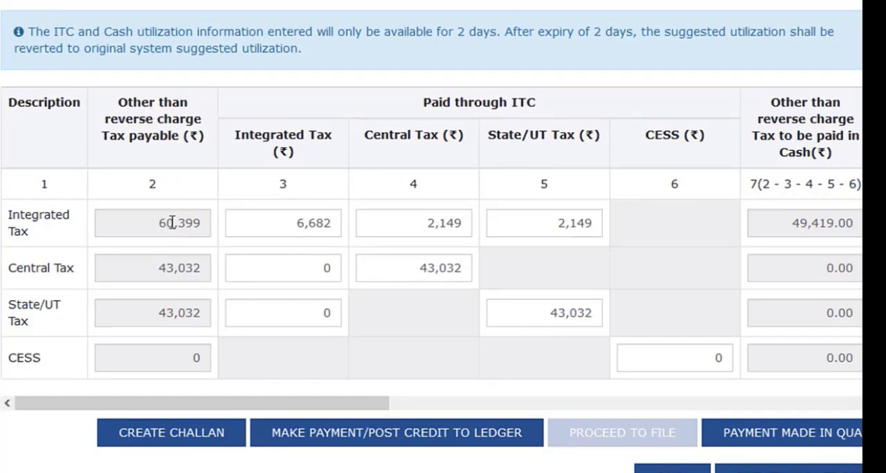
{"action": "mouse_move", "coordinate": [304, 223]}
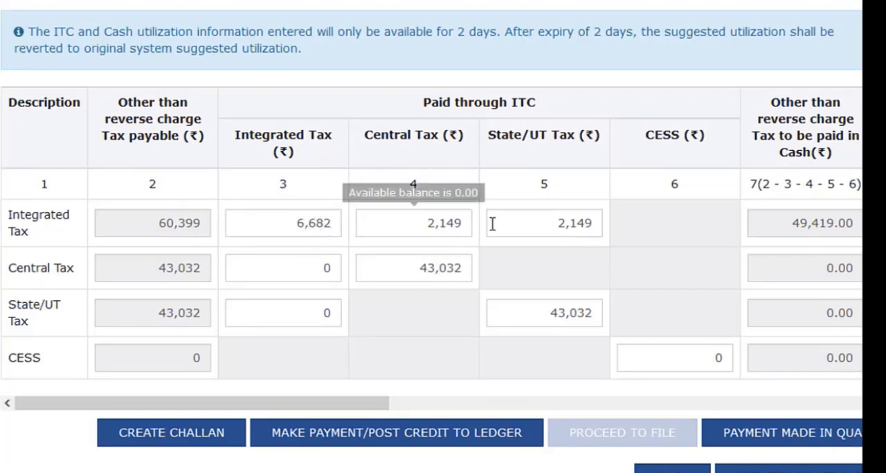
{"action": "mouse_move", "coordinate": [556, 229]}
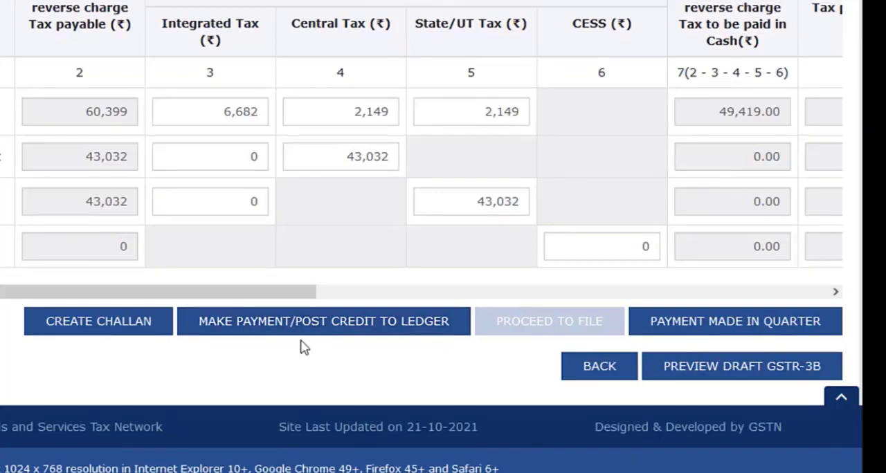
Make payment/post credit to ledger to bring up the challan, and check its reason and details of deposit
{"action": "left_click", "coordinate": [385, 336]}
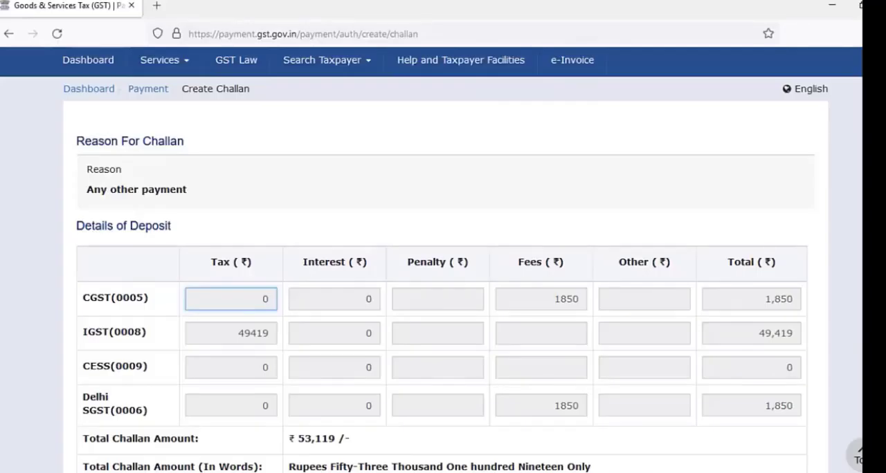
{"action": "scroll", "coordinate": [443, 277], "scroll_direction": "down", "scroll_amount": 2}
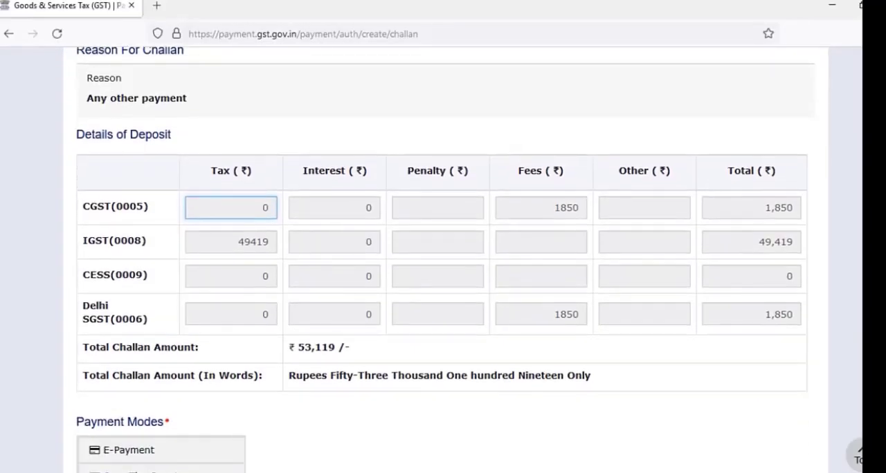
{"action": "scroll", "coordinate": [538, 257], "scroll_direction": "down", "scroll_amount": 2}
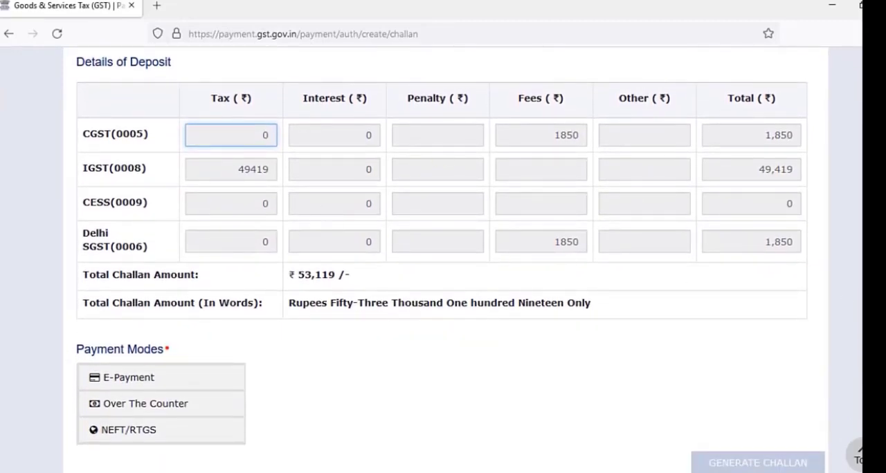
{"action": "scroll", "coordinate": [451, 265], "scroll_direction": "up", "scroll_amount": 2}
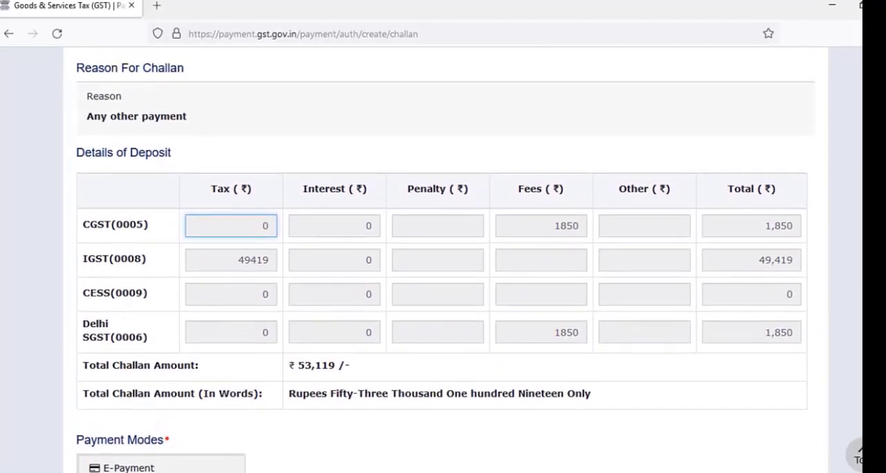
{"action": "scroll", "coordinate": [443, 263], "scroll_direction": "down", "scroll_amount": 2}
{"action": "scroll", "coordinate": [443, 263], "scroll_direction": "up", "scroll_amount": 2}
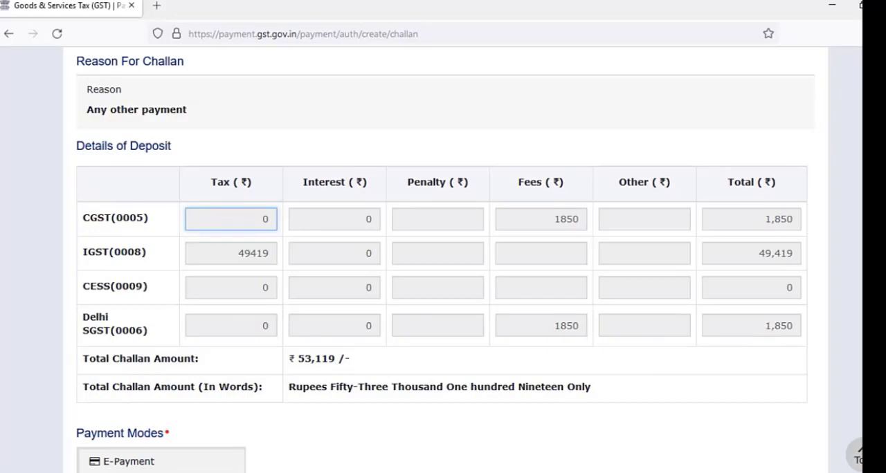
Choose E-Payment as the payment mode and generate the challan
{"action": "scroll", "coordinate": [446, 262], "scroll_direction": "down", "scroll_amount": 3}
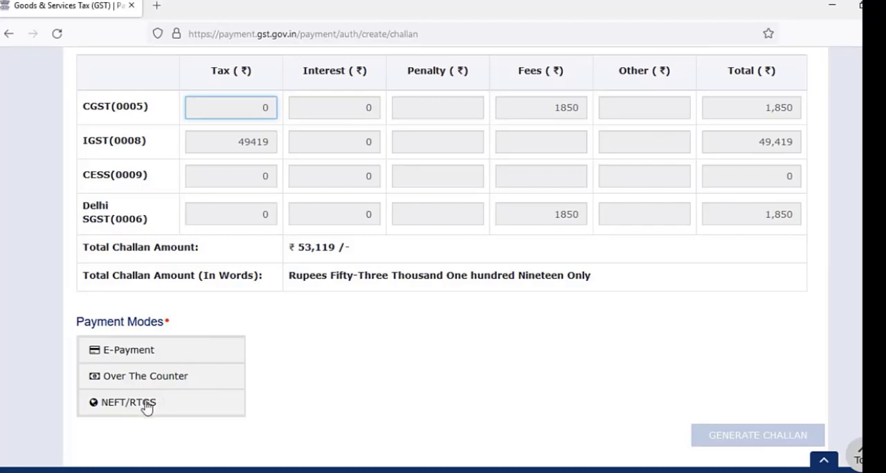
{"action": "left_click", "coordinate": [152, 358]}
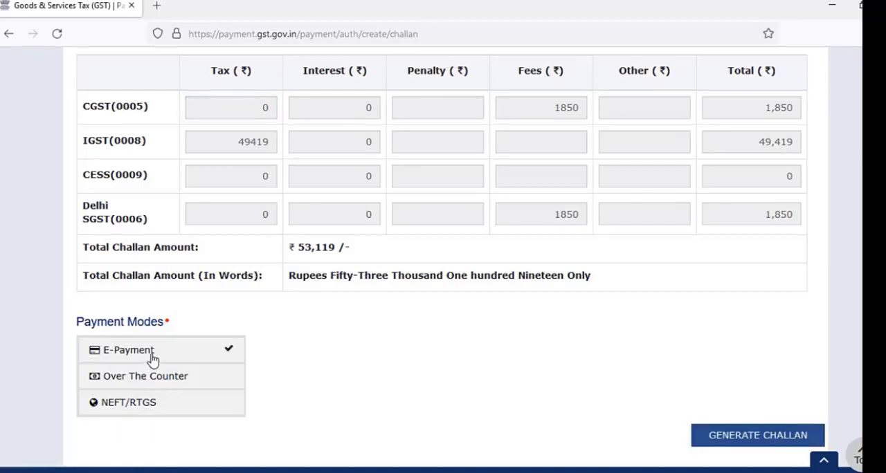
{"action": "left_click", "coordinate": [756, 436]}
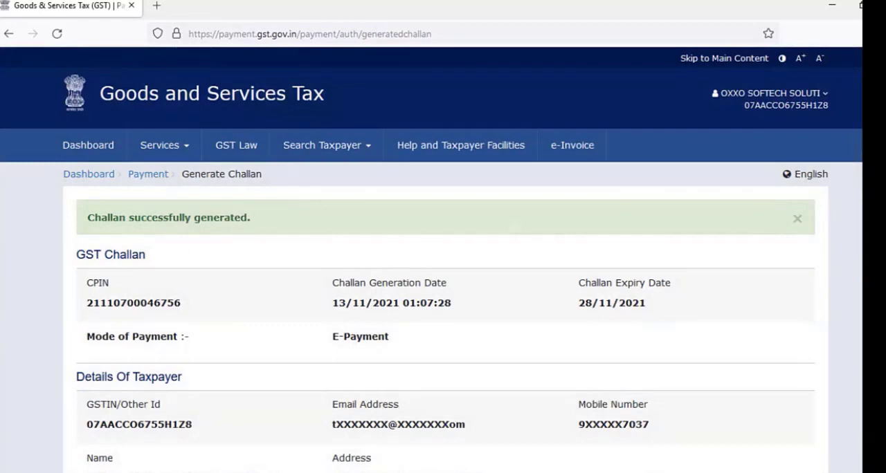
Set the generated challan's mode of e-payment to Net Banking and select Indian Overseas Bank
{"action": "scroll", "coordinate": [798, 218], "scroll_direction": "down", "scroll_amount": 3}
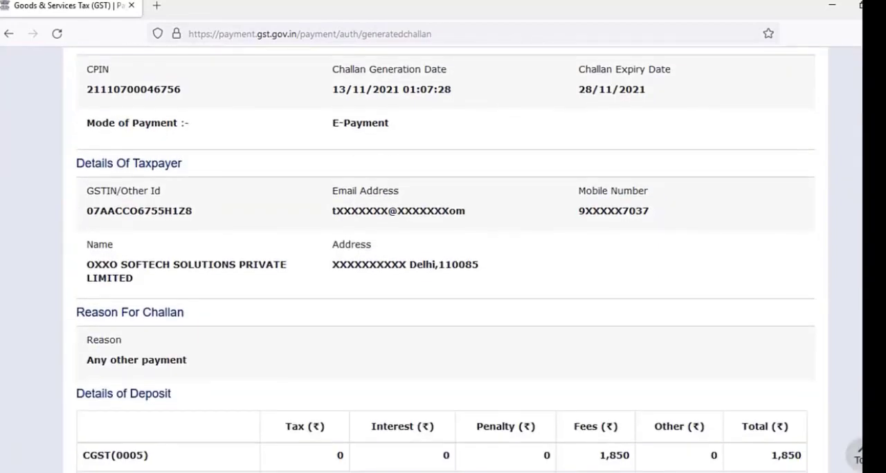
{"action": "scroll", "coordinate": [446, 261], "scroll_direction": "down", "scroll_amount": 4}
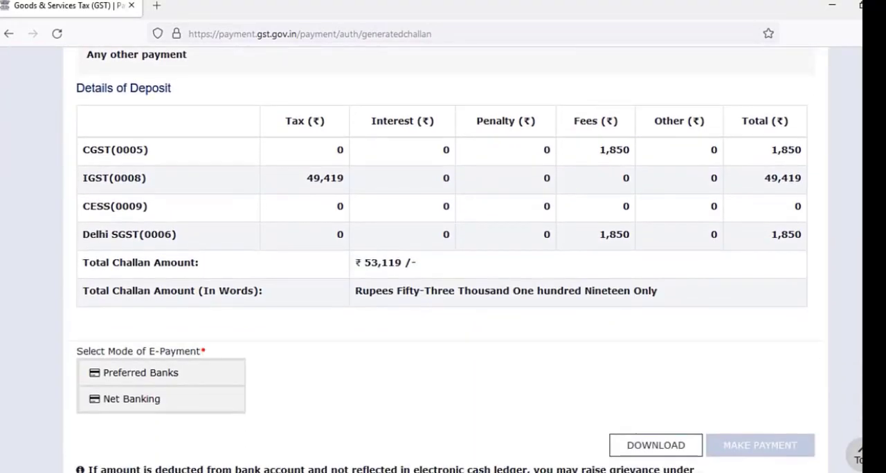
{"action": "scroll", "coordinate": [414, 352], "scroll_direction": "down", "scroll_amount": 1}
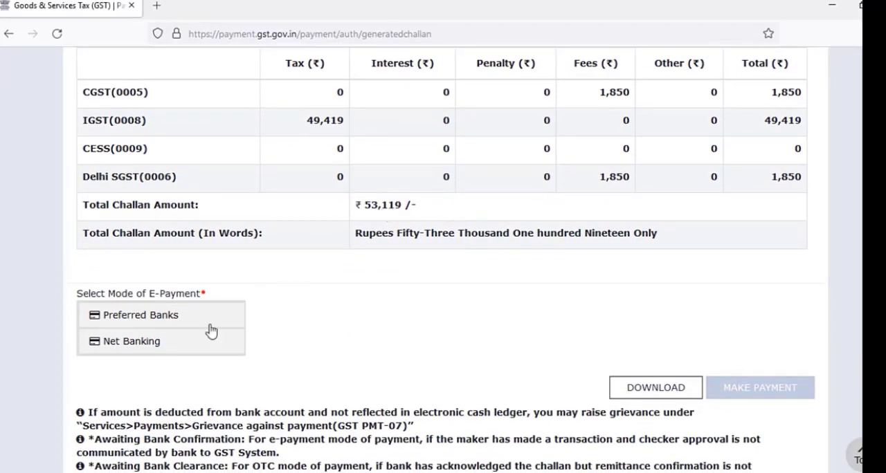
{"action": "left_click", "coordinate": [150, 351]}
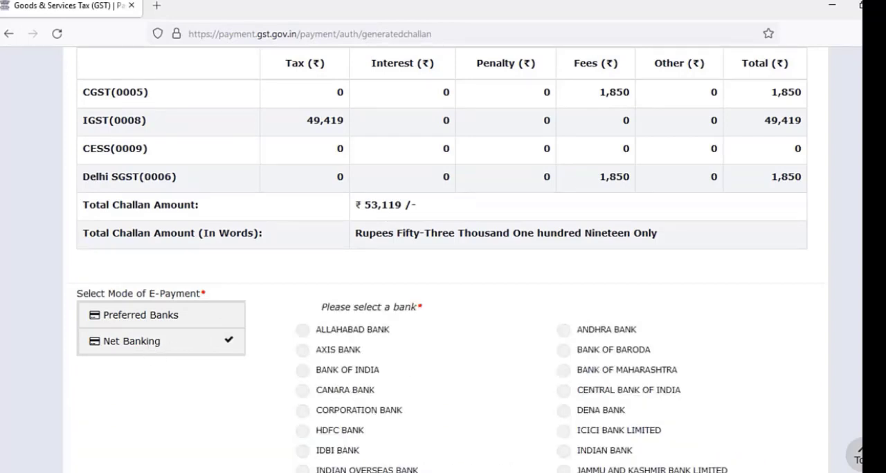
{"action": "scroll", "coordinate": [670, 348], "scroll_direction": "down", "scroll_amount": 3}
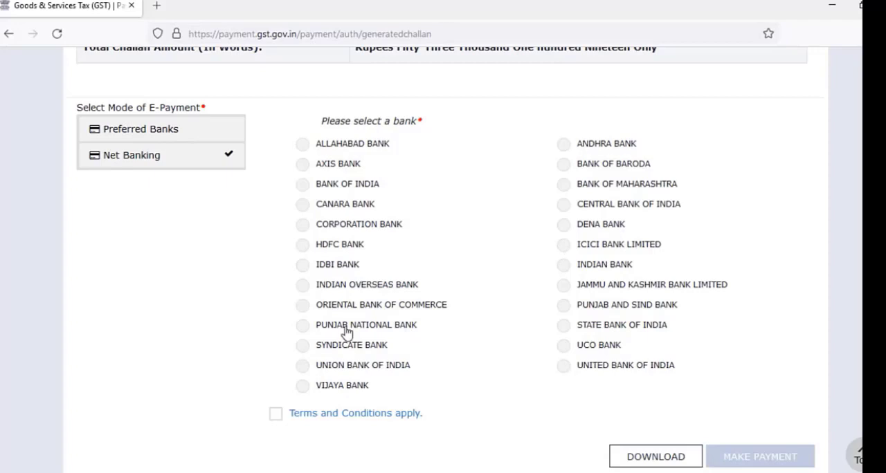
{"action": "left_click", "coordinate": [304, 286]}
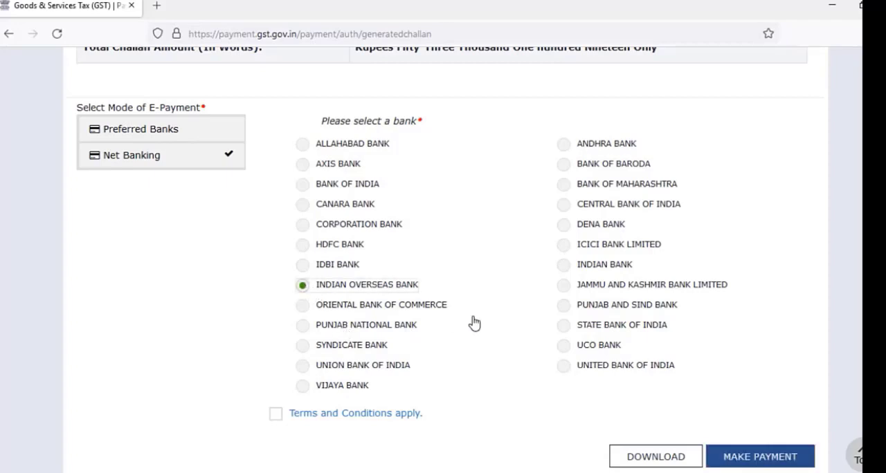
Accept the Terms and Conditions and submit the challan for payment through the selected bank
{"action": "left_click", "coordinate": [760, 453]}
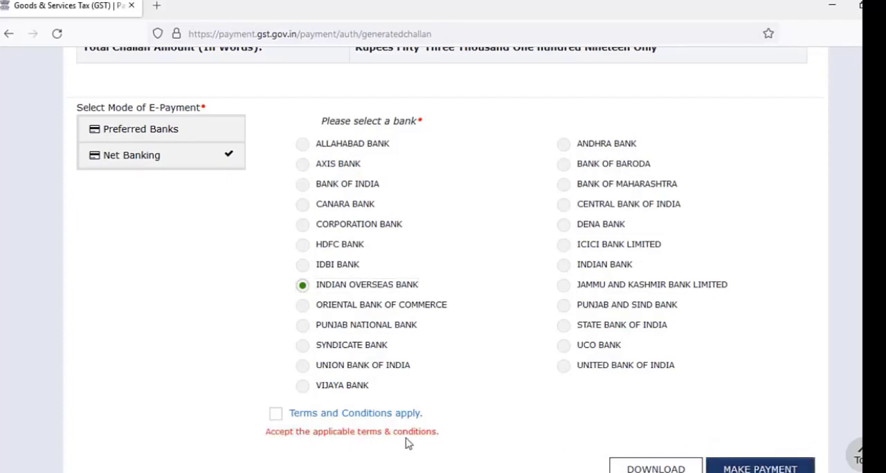
{"action": "scroll", "coordinate": [443, 277], "scroll_direction": "down", "scroll_amount": 2}
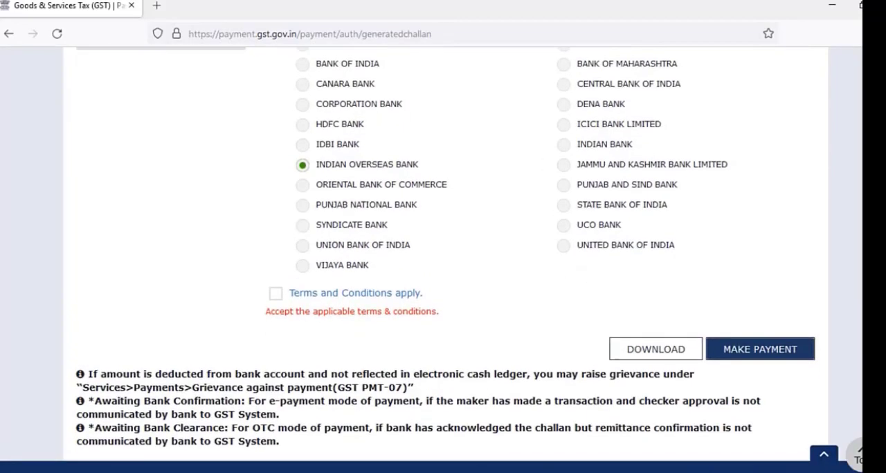
{"action": "scroll", "coordinate": [443, 277], "scroll_direction": "up", "scroll_amount": 5}
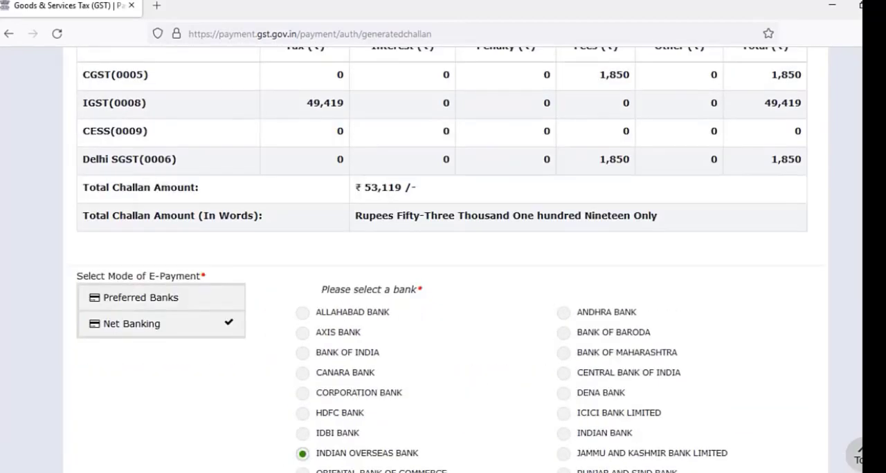
{"action": "scroll", "coordinate": [443, 277], "scroll_direction": "up", "scroll_amount": 5}
{"action": "scroll", "coordinate": [443, 277], "scroll_direction": "down", "scroll_amount": 4}
{"action": "scroll", "coordinate": [443, 277], "scroll_direction": "down", "scroll_amount": 6}
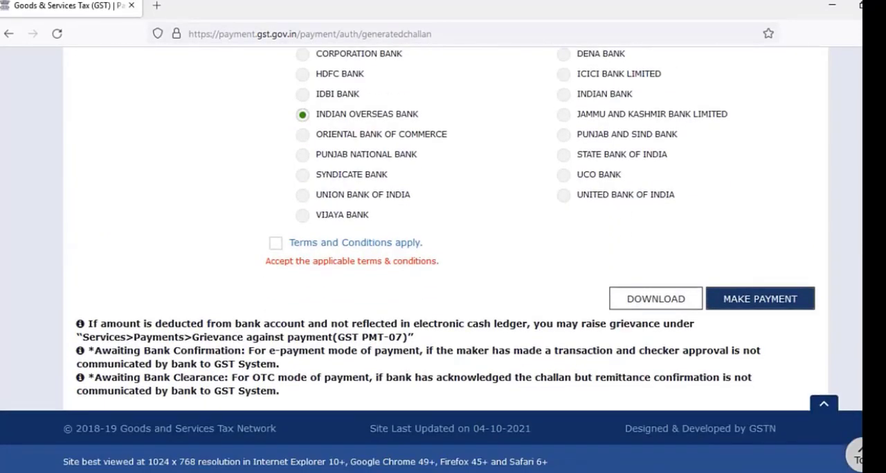
{"action": "left_click", "coordinate": [286, 248]}
{"action": "left_click", "coordinate": [277, 244]}
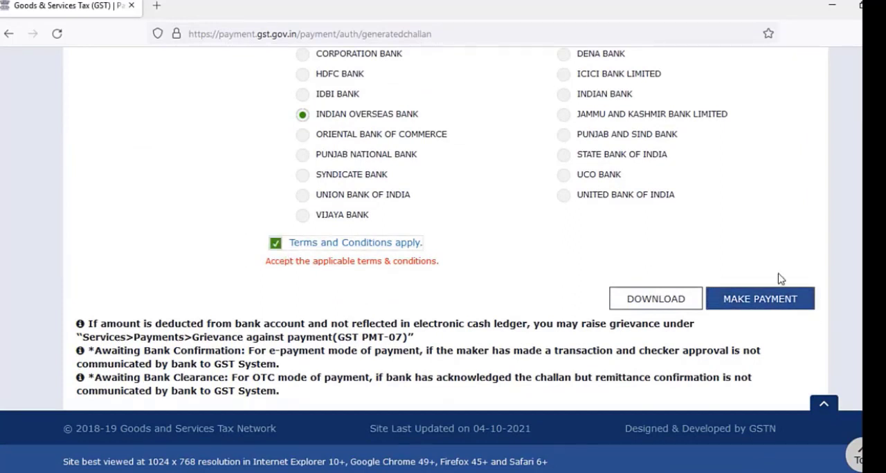
{"action": "left_click", "coordinate": [772, 303]}
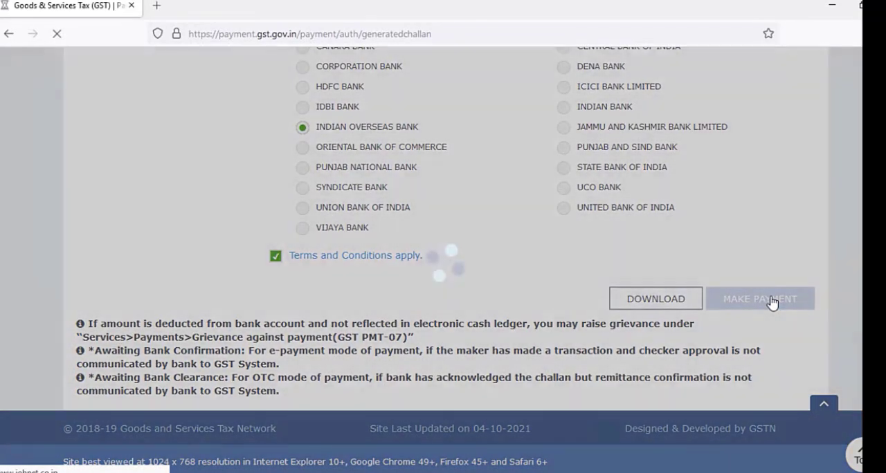